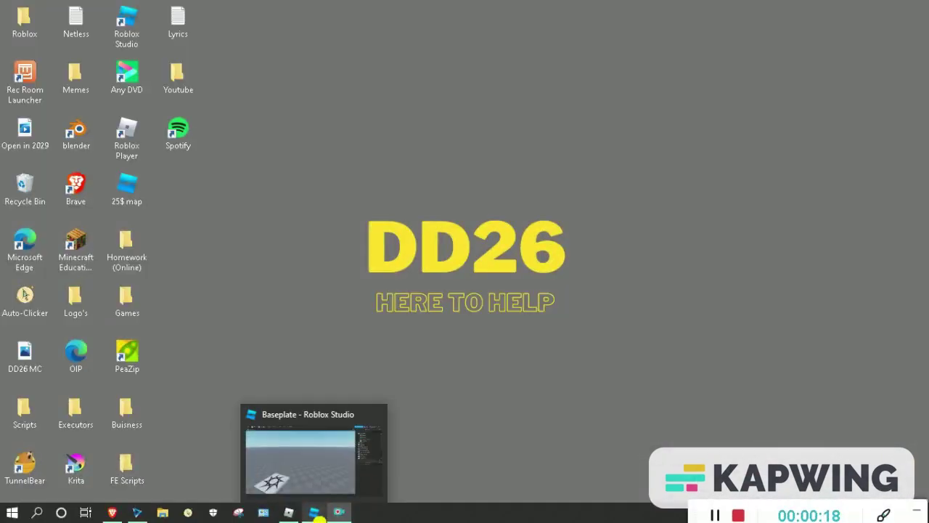
Tilt the camera, collapse the Workspace branch, and select StarterGui (ScreenOrientation: Sensor).
left_click(314, 513)
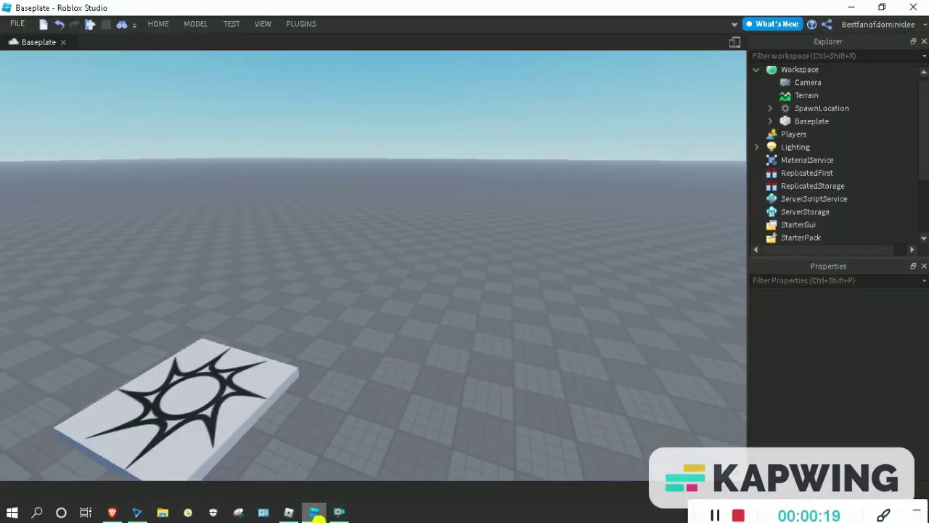
right_click_drag(489, 269, 490, 280)
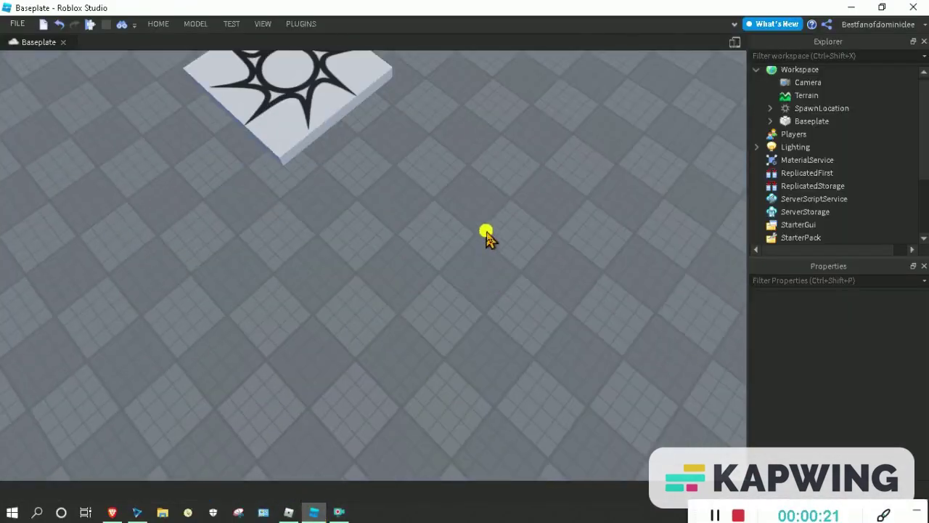
right_click_drag(487, 233, 486, 218)
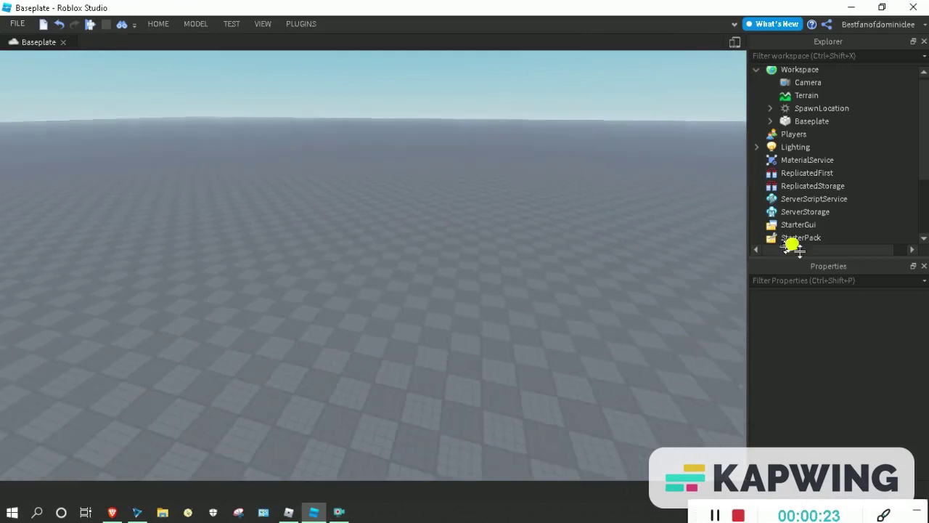
left_click(757, 69)
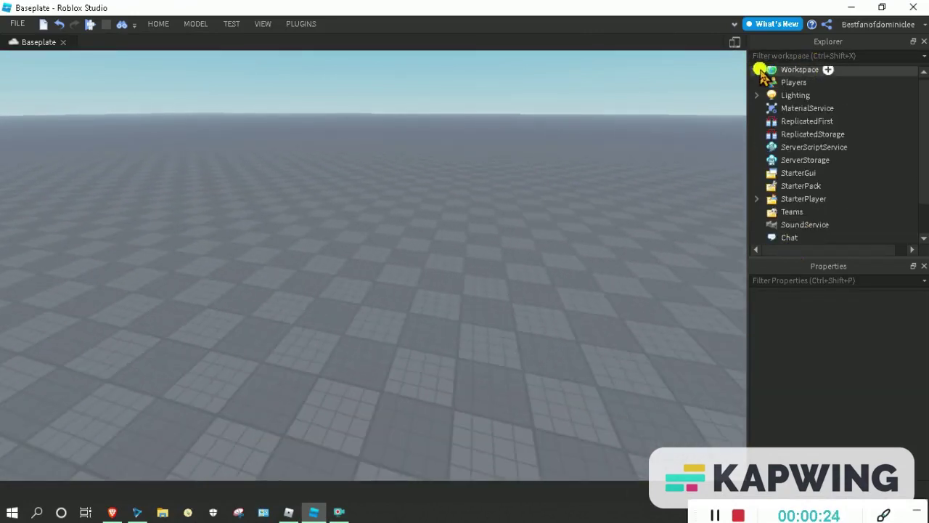
left_click(799, 173)
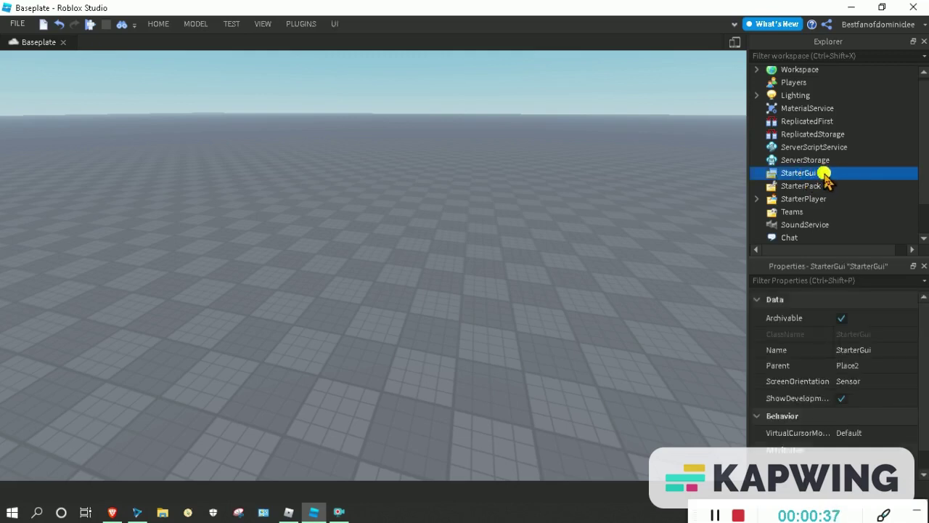
mouse_move(828, 173)
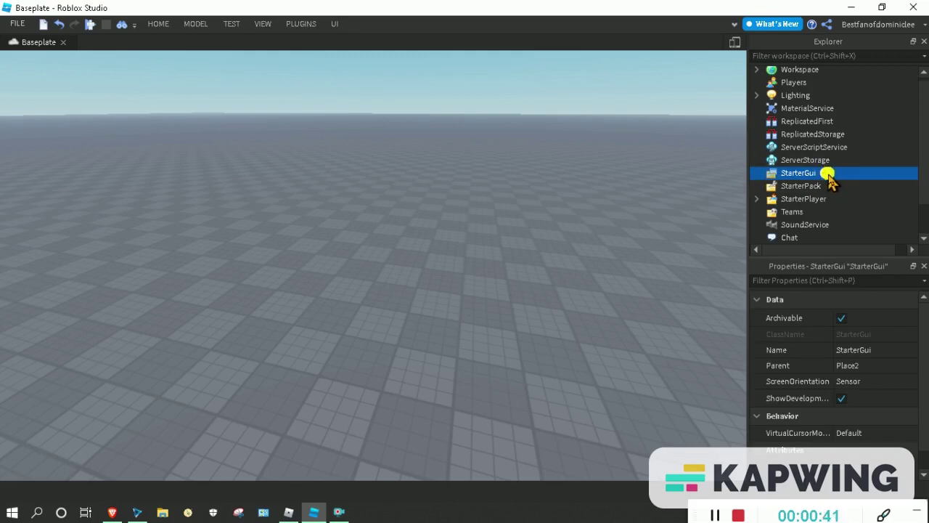
Insert a ScreenGui under StarterGui and a Frame inside that ScreenGui.
left_click(827, 174)
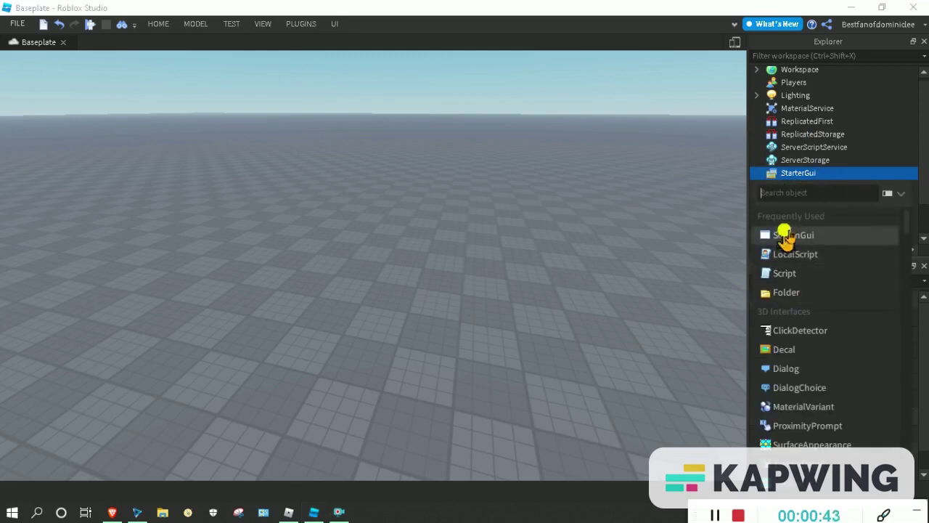
left_click(810, 238)
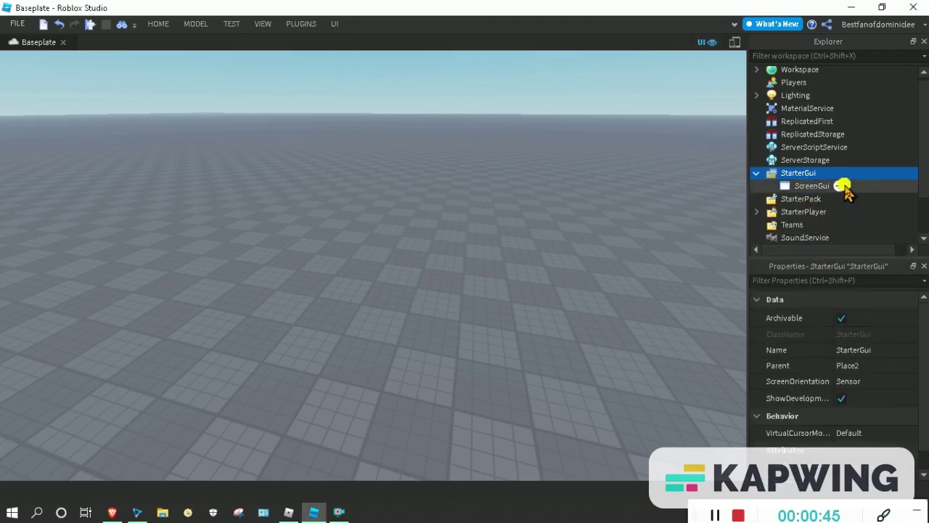
left_click(842, 187)
left_click(834, 248)
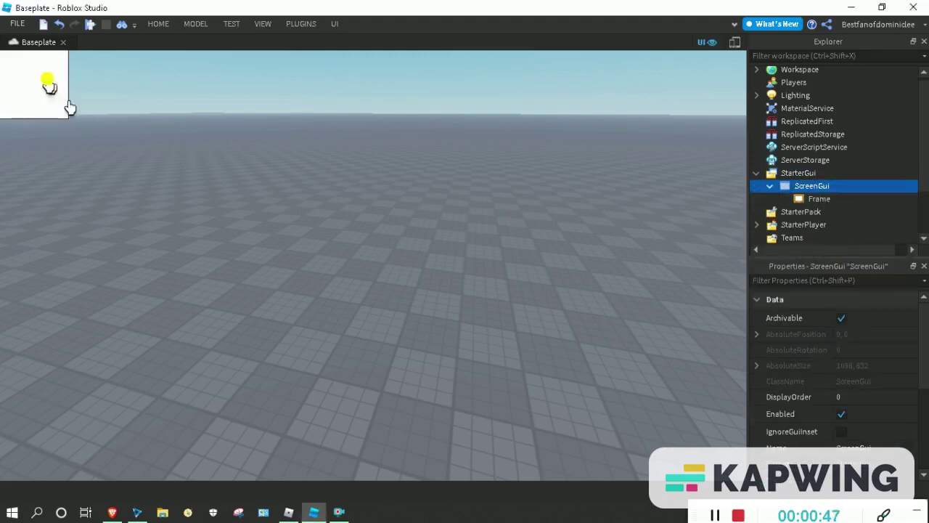
Enlarge the white Frame to 503 x 293 and centre it on screen.
left_click_drag(90, 140, 343, 251)
left_click(923, 42)
left_click_drag(171, 190, 423, 298)
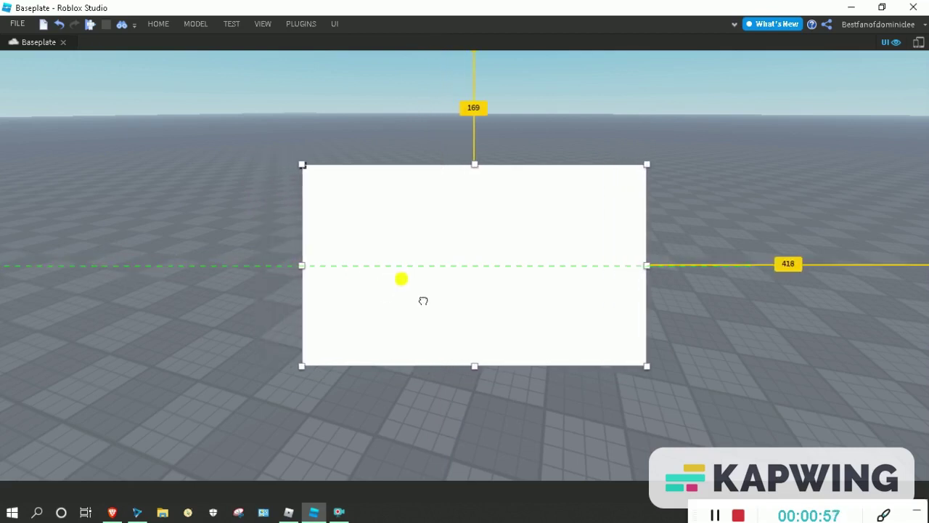
left_click(758, 399)
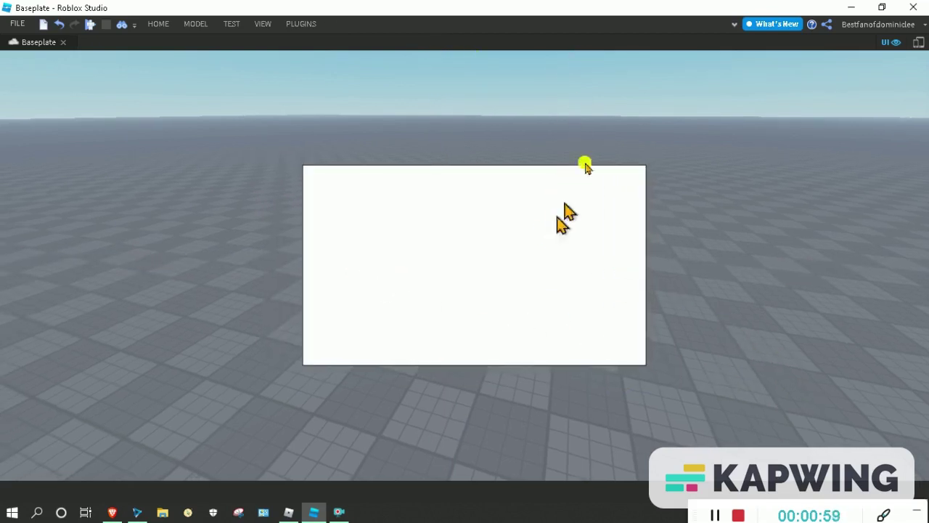
right_click(587, 235)
left_click(650, 9)
left_click_drag(593, 225, 583, 226)
Convert the Frame's sizing from offset to scale and make it draggable with Dragify.
left_click(301, 24)
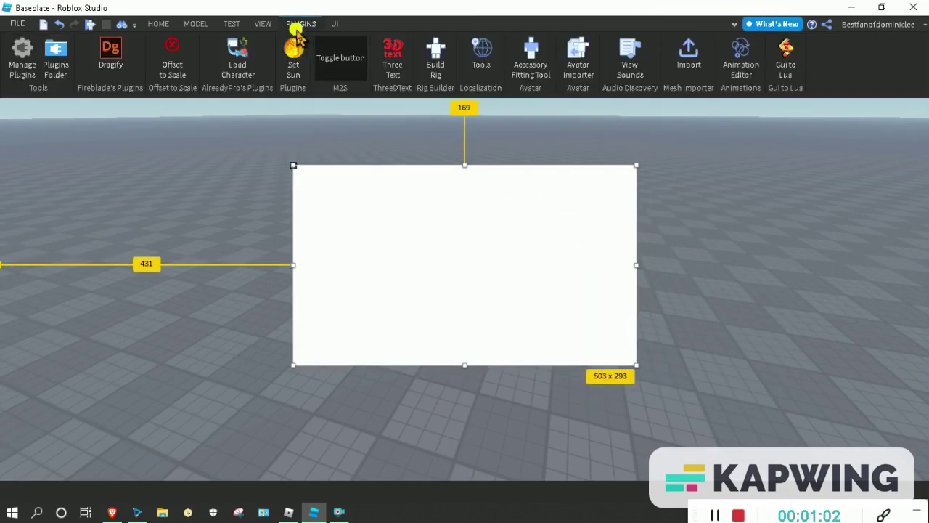
left_click(172, 57)
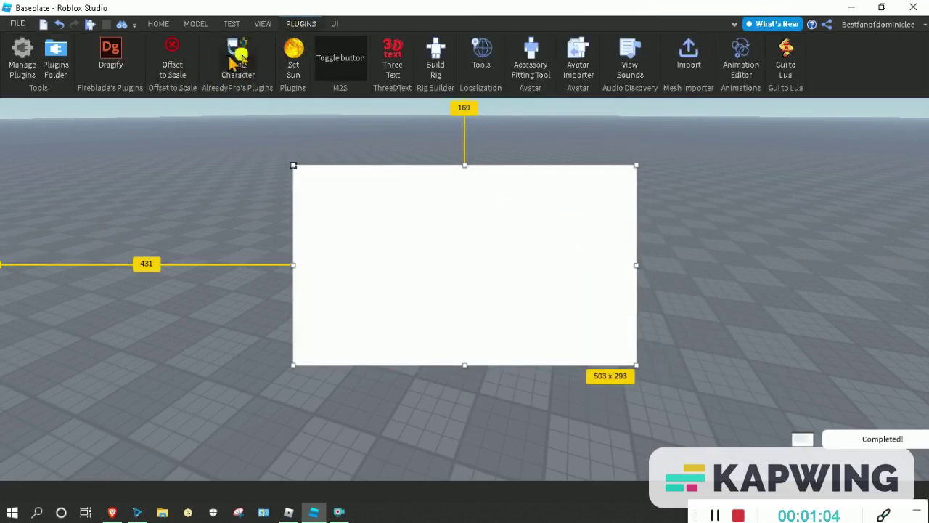
left_click(104, 65)
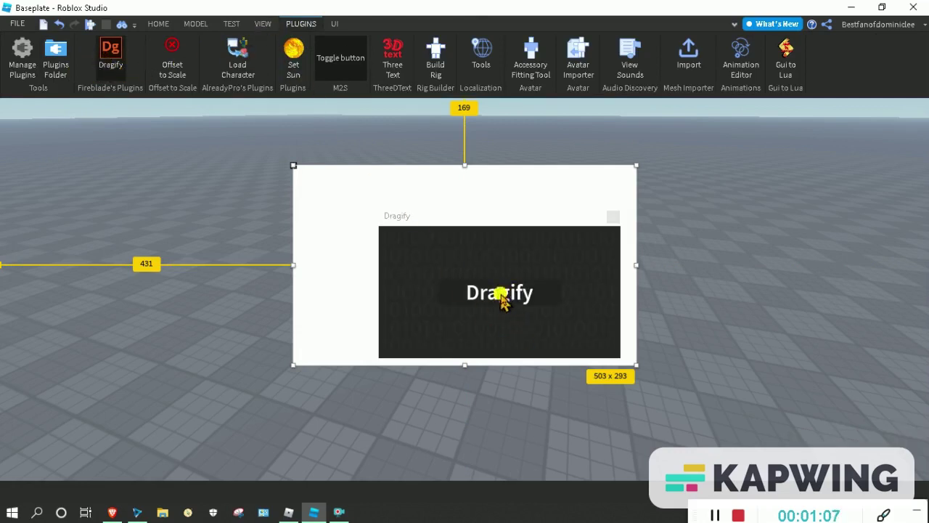
left_click(613, 217)
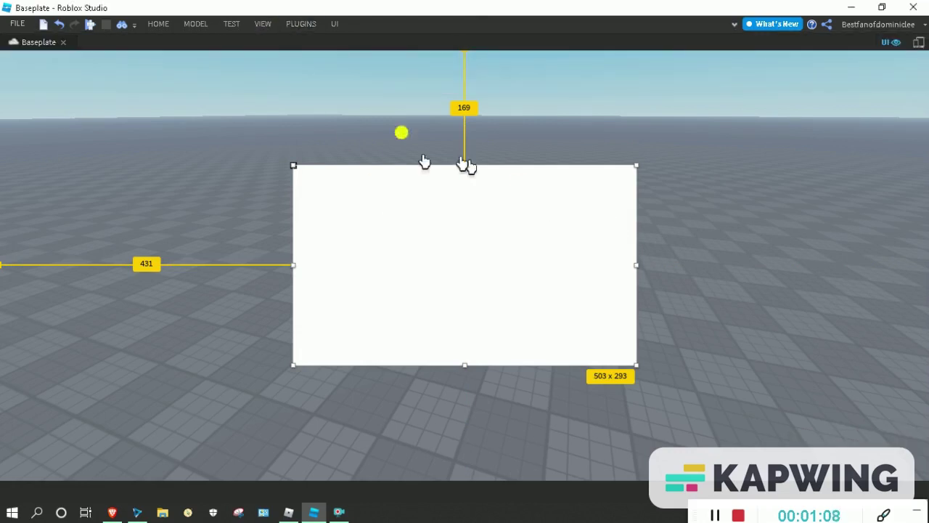
Restore Explorer and Properties, then resize the Frame to 479 x 336 and reposition it.
left_click(262, 24)
left_click(64, 58)
left_click(22, 56)
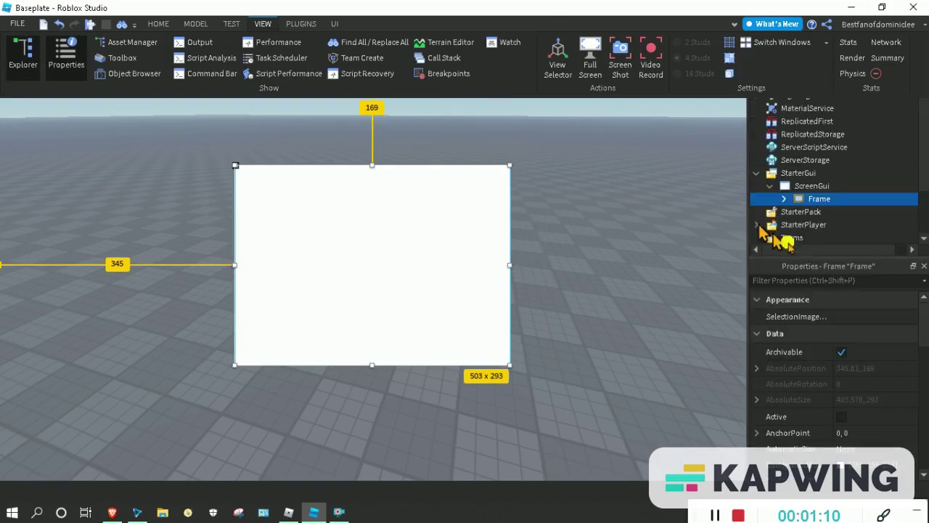
left_click(827, 280)
left_click_drag(511, 165, 562, 136)
left_click(924, 42)
left_click(924, 42)
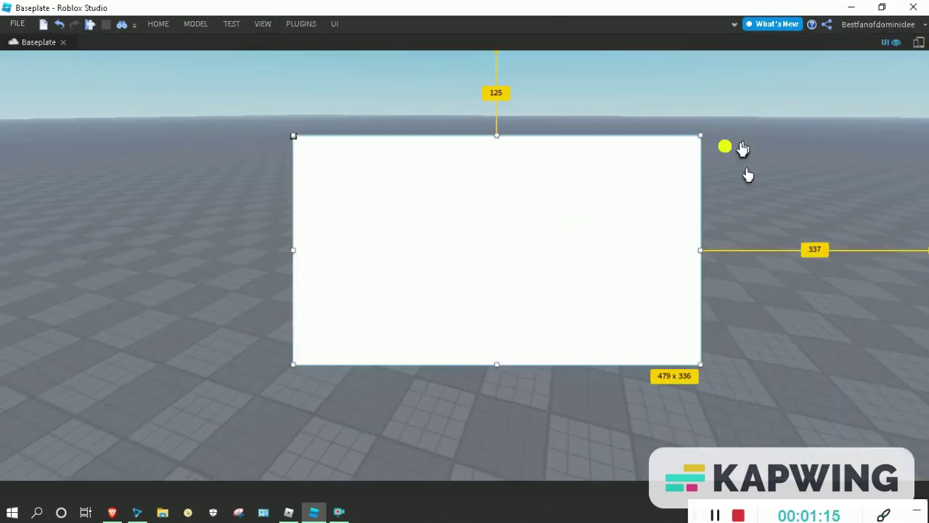
left_click_drag(588, 222, 602, 240)
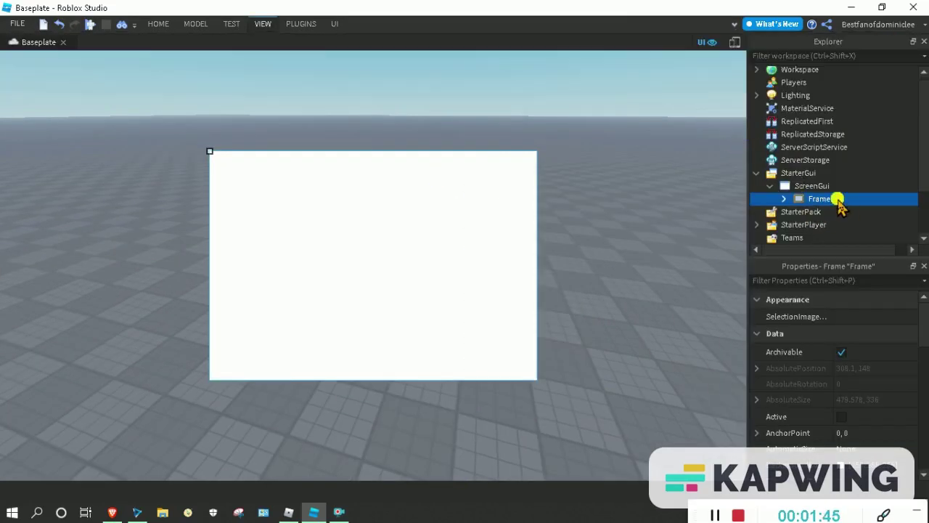
Add a UICorner and a UIGradient to the Frame, giving the gradient an orange start colour.
left_click(843, 198)
type("ui")
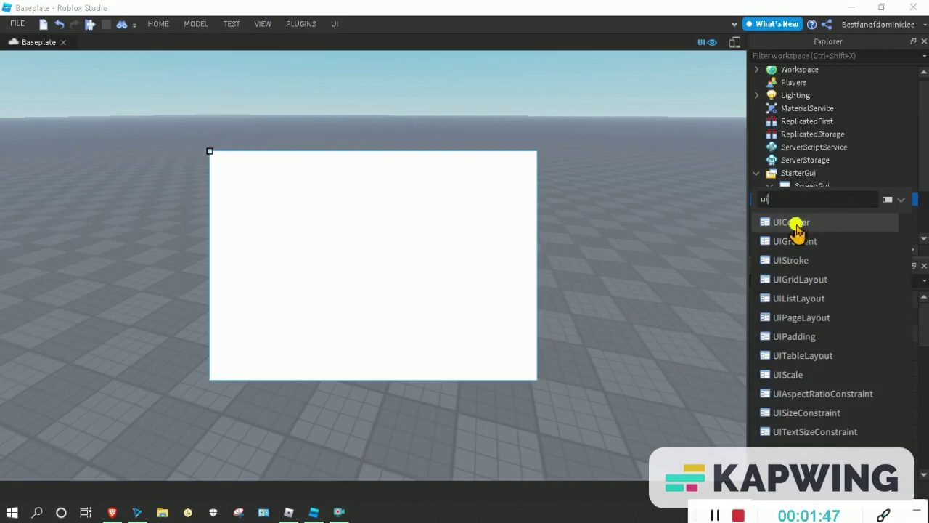
left_click(796, 225)
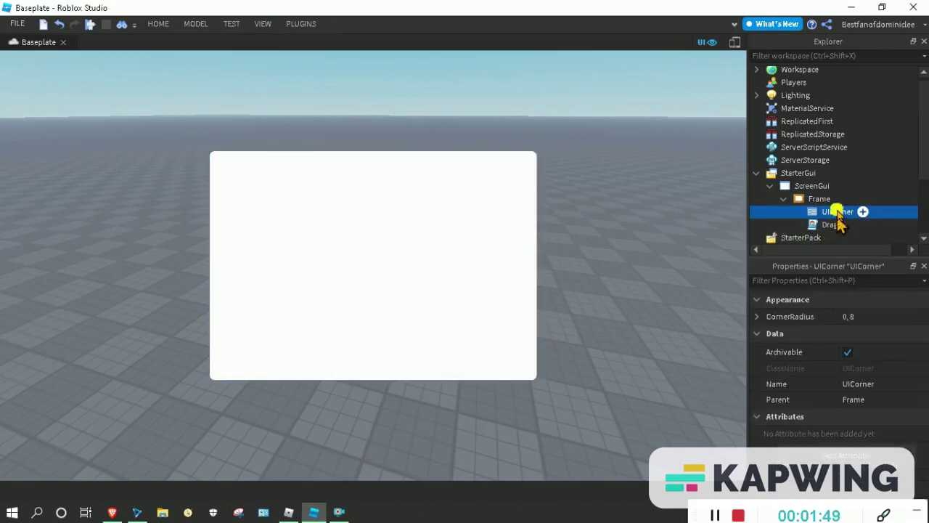
left_click(842, 199)
type("ui")
left_click(821, 241)
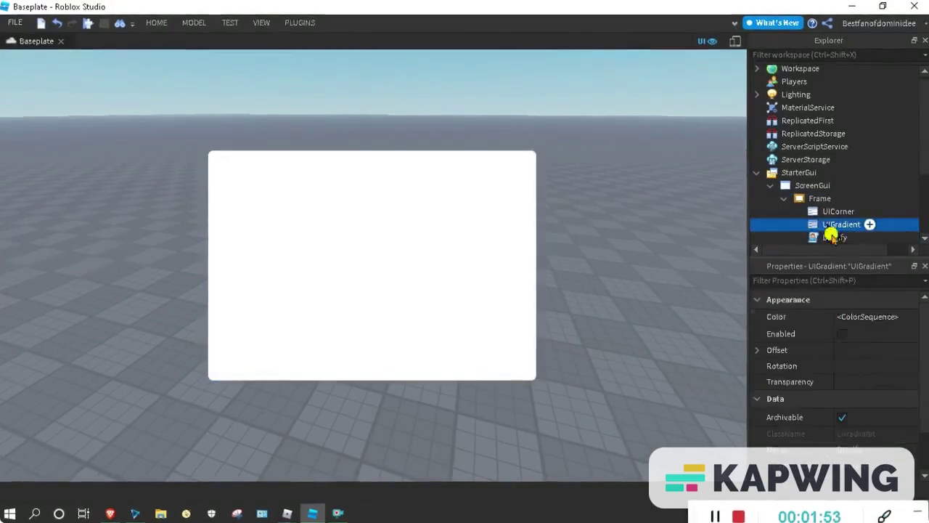
left_click(911, 317)
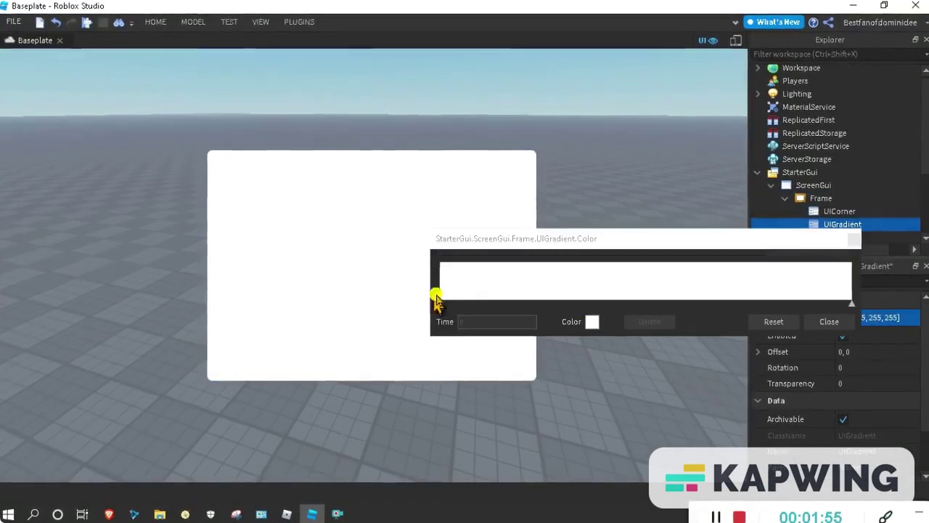
left_click(592, 321)
left_click(400, 193)
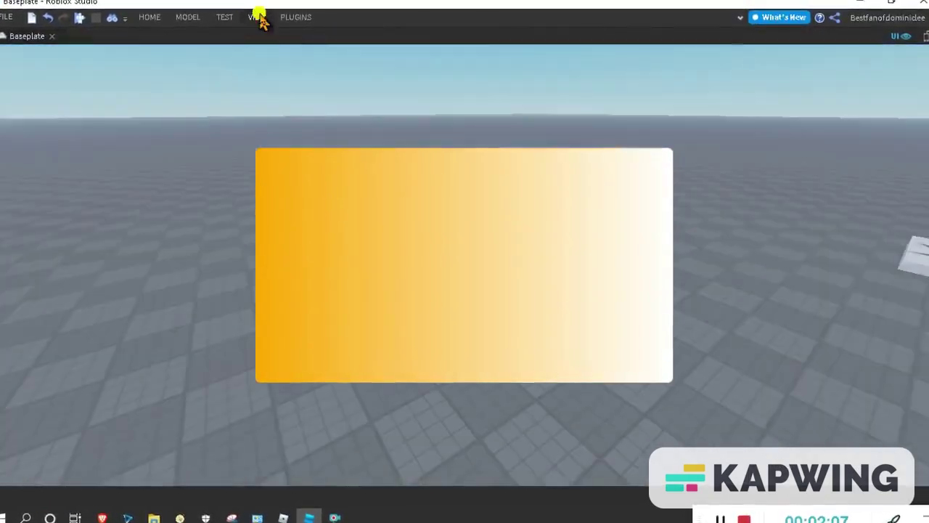
Add a white keypoint to the gradient's colour sequence at time 0.894.
left_click(847, 223)
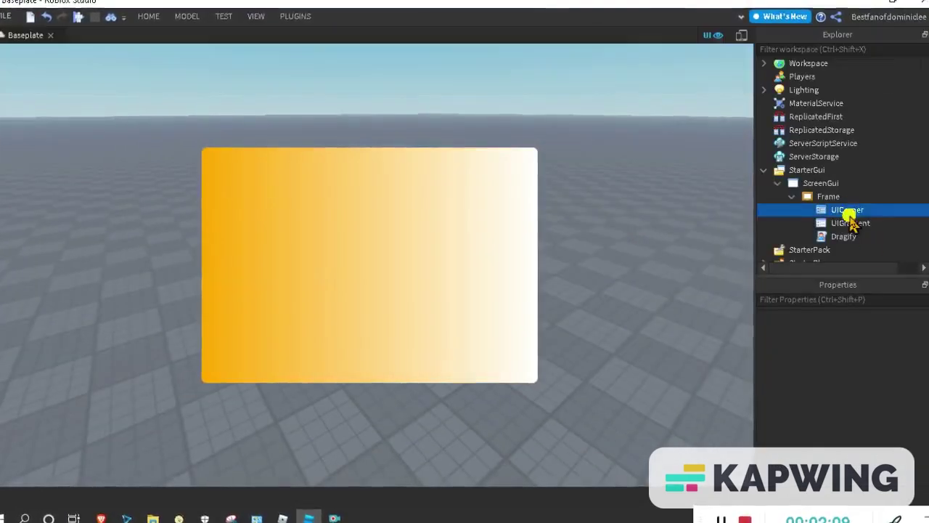
left_click(917, 337)
left_click(658, 287)
left_click(595, 322)
left_click(664, 118)
left_click(538, 446)
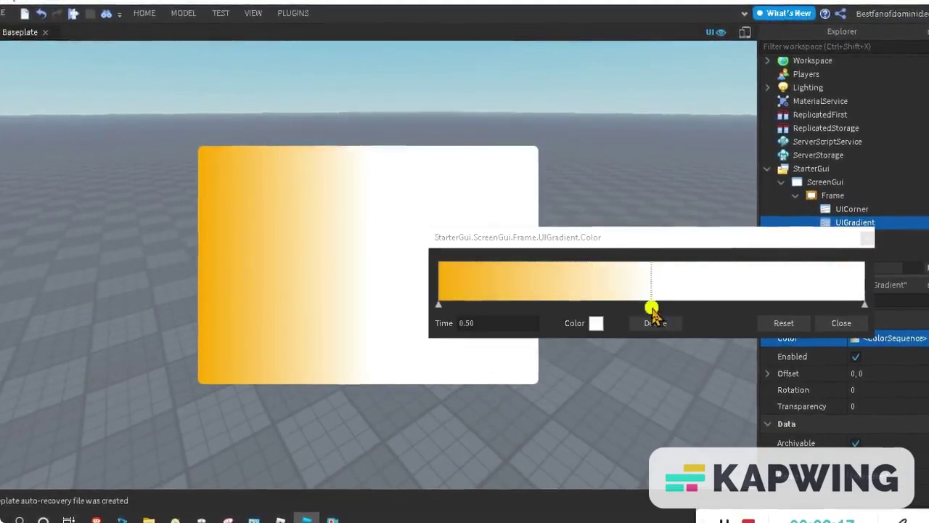
left_click_drag(651, 309, 820, 312)
left_click(596, 323)
key("Escape")
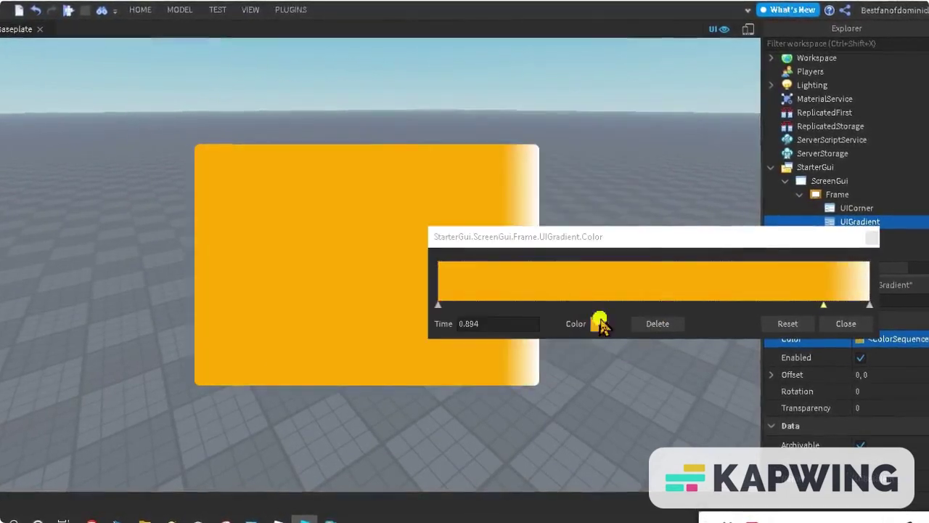
left_click(846, 323)
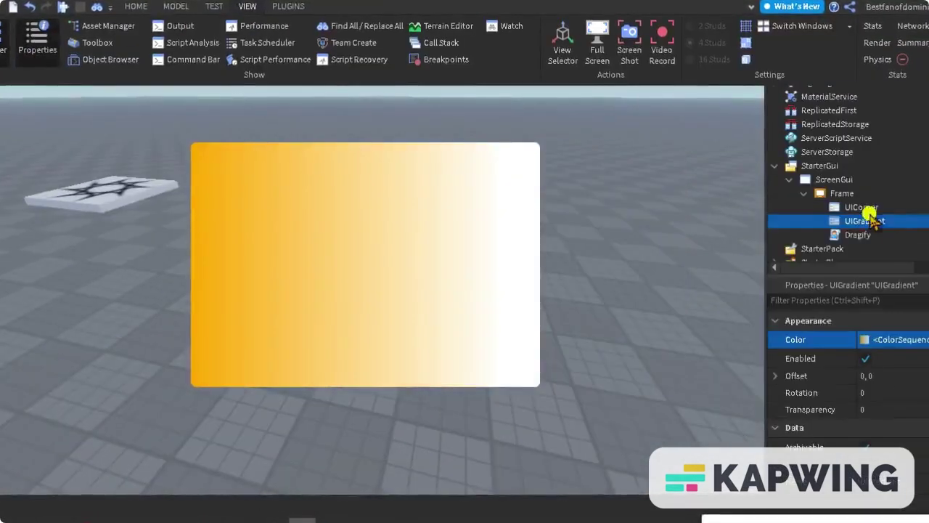
Centre the TextButton in the Frame and pick a border colour for it.
left_click(344, 192)
left_click_drag(286, 161, 394, 266)
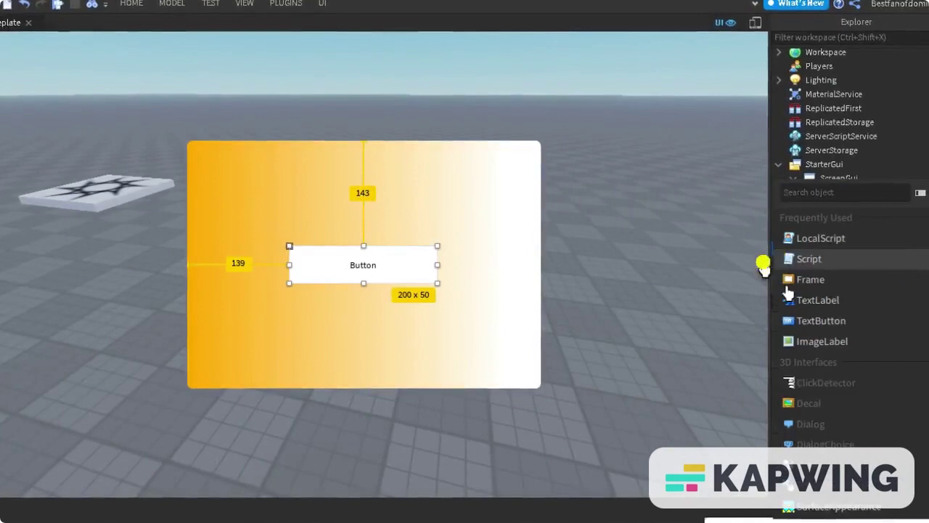
type("bor")
left_click(879, 344)
left_click(556, 382)
Label the button 'Load' in orange [255,170,0] scaled text and insert a Script into it.
left_click(835, 300)
type("tex")
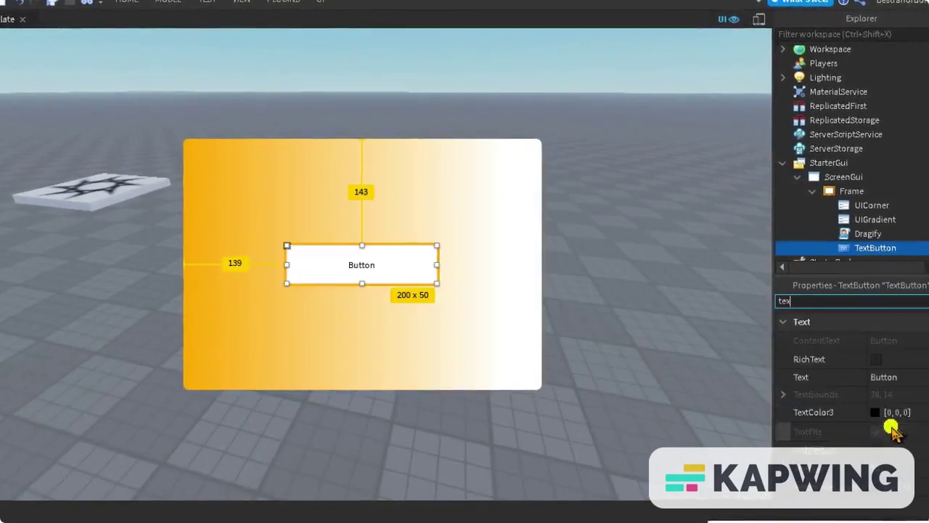
left_click(886, 377)
type("Load")
left_click(877, 413)
left_click(386, 199)
left_click(556, 386)
left_click(807, 300)
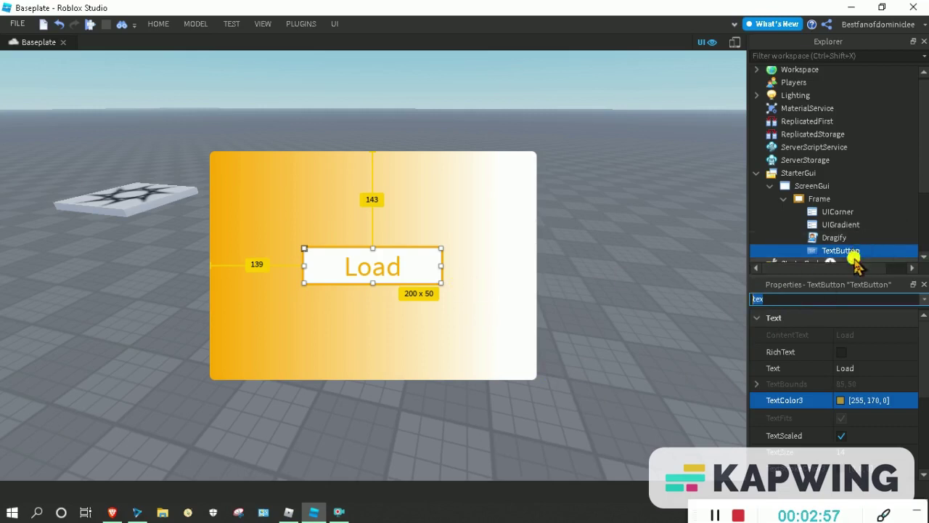
left_click(869, 252)
left_click(783, 261)
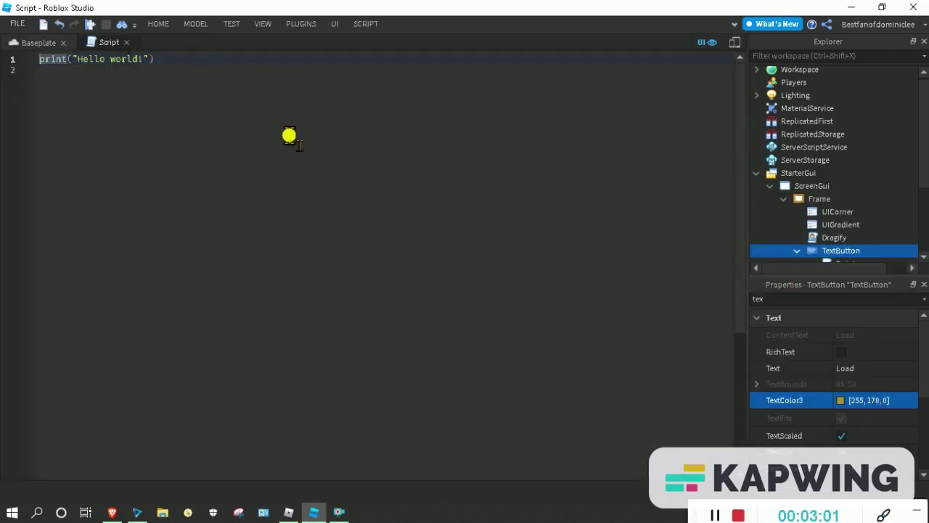
Replace the placeholder code with a script.Parent.MouseButton1Click:Connect function.
key("ctrl+a")
left_click(38, 42)
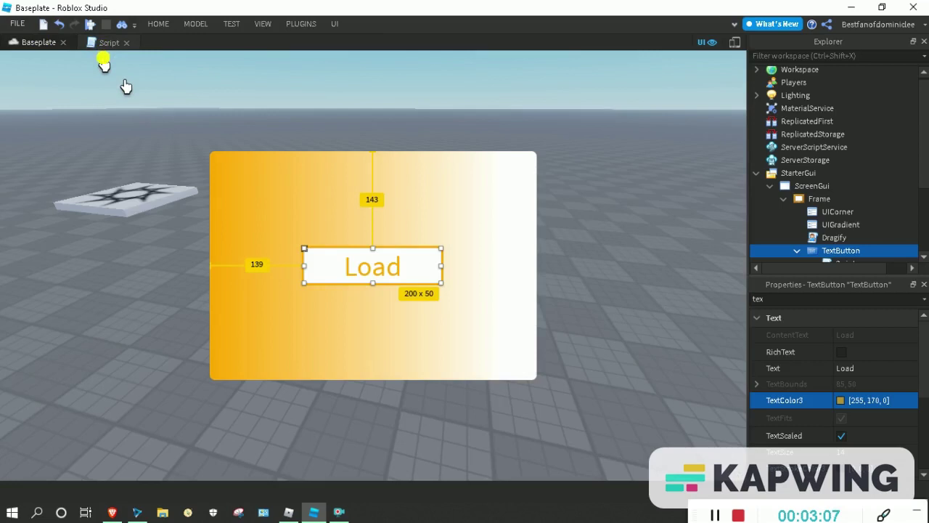
left_click(103, 43)
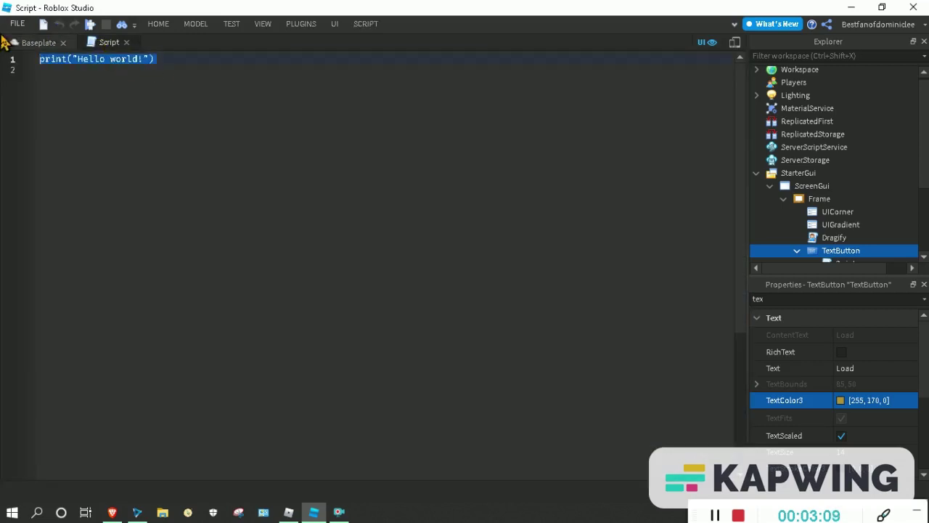
left_click(23, 44)
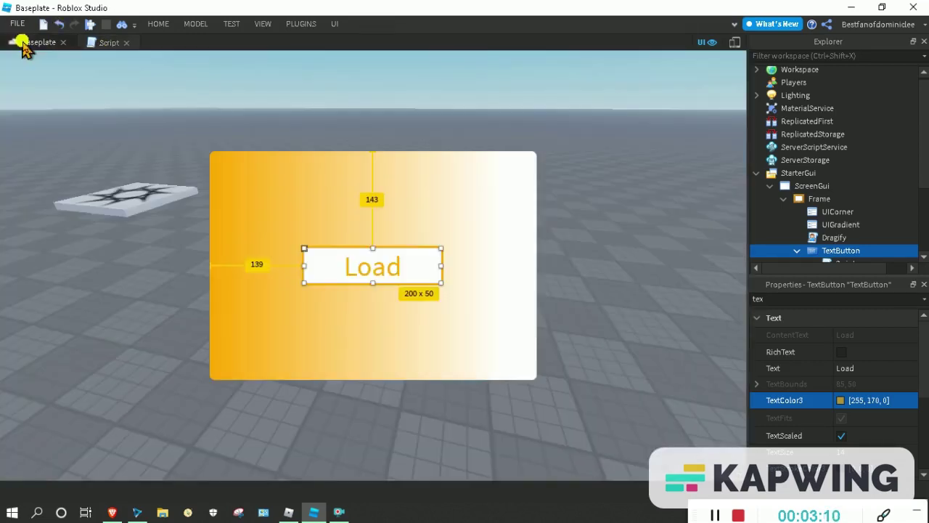
left_click(104, 43)
scroll(828, 212, "down", 3)
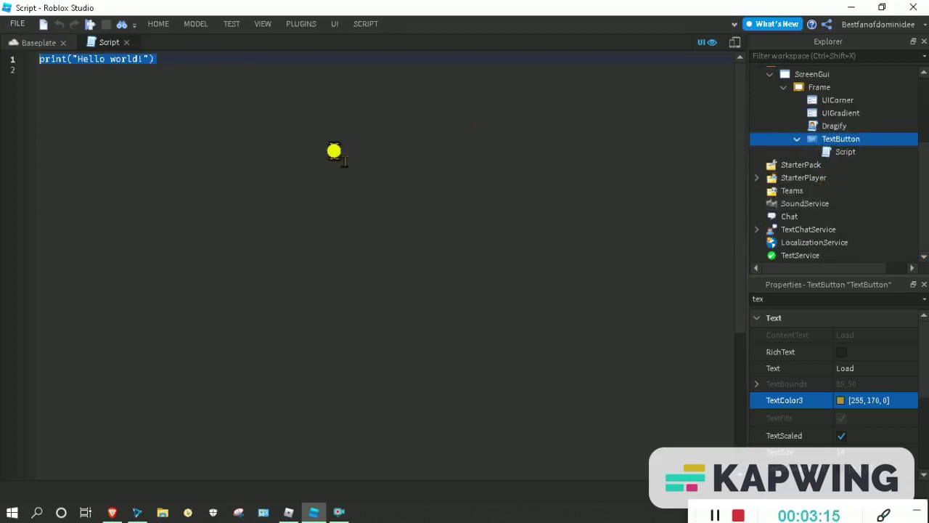
type("script.Parent.MouseButton1Click:Connect(fu")
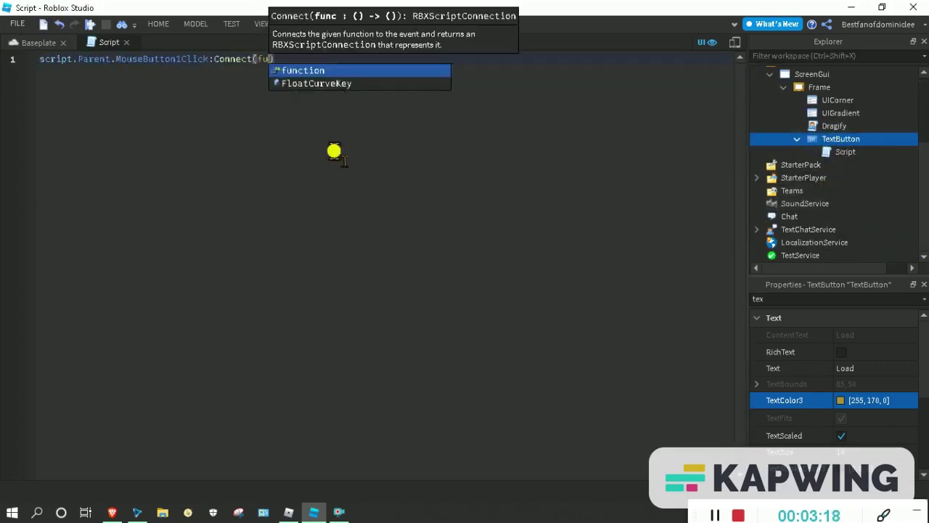
key("Tab")
key("Return")
Inside the function, tween the Frame's size with TweenSize(UDim2.fromScale(.5,.5)).
type("script.Parent.")
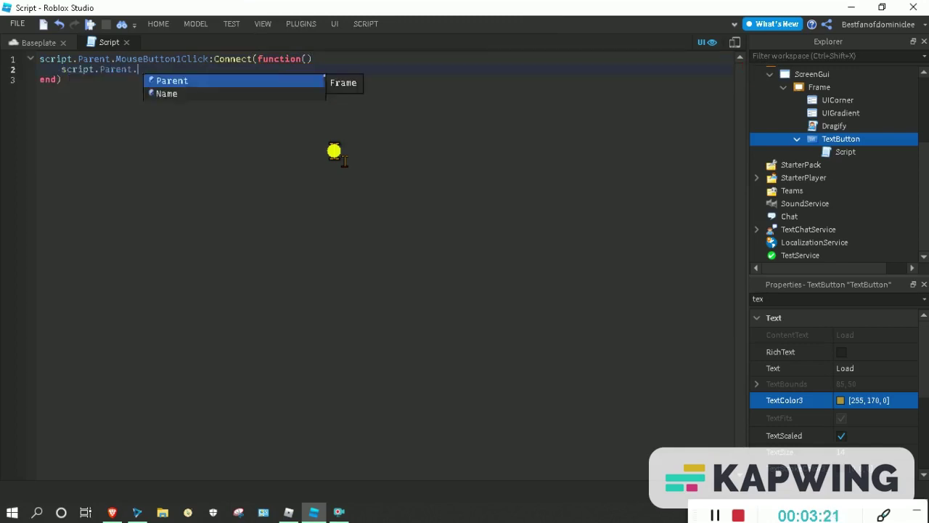
key("Tab")
type(".f:")
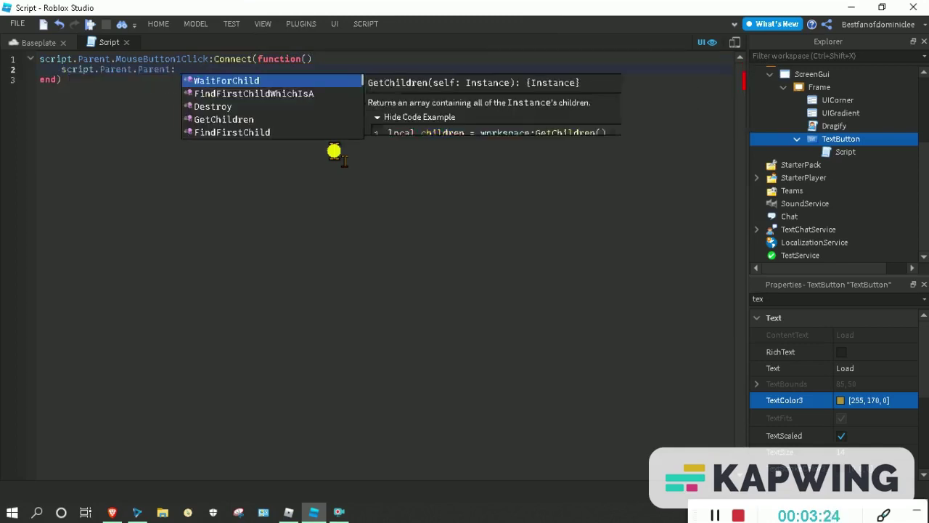
type("te")
key("Down")
key("Tab")
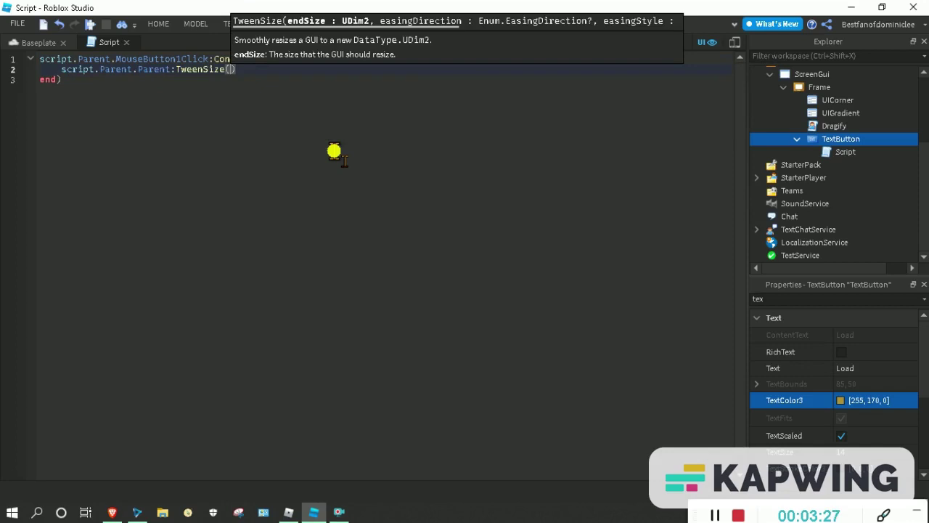
type("UDim2.")
key("Down")
key("Tab")
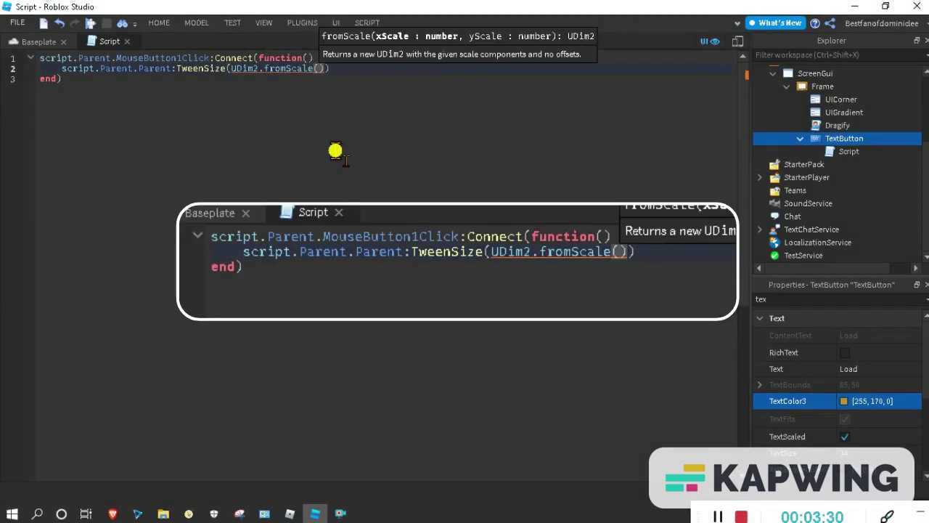
type(".5,.5,.")
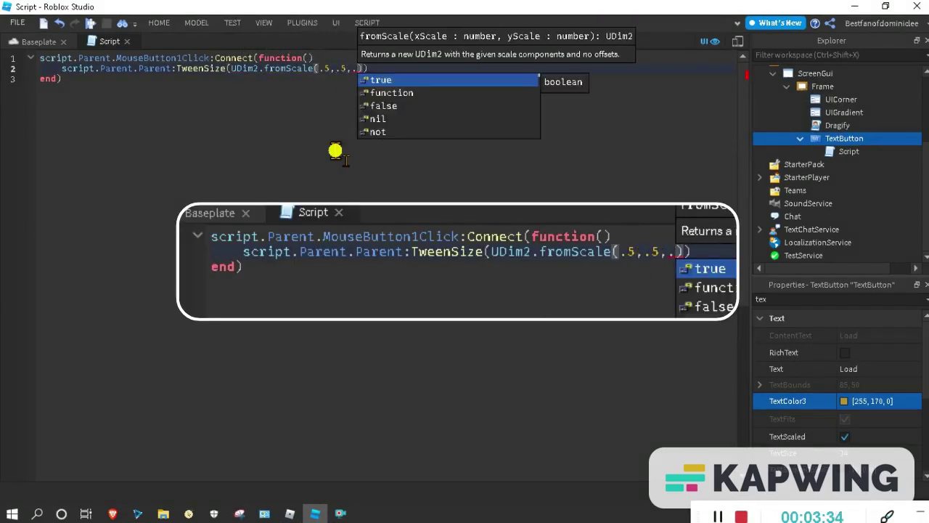
key("BackSpace")
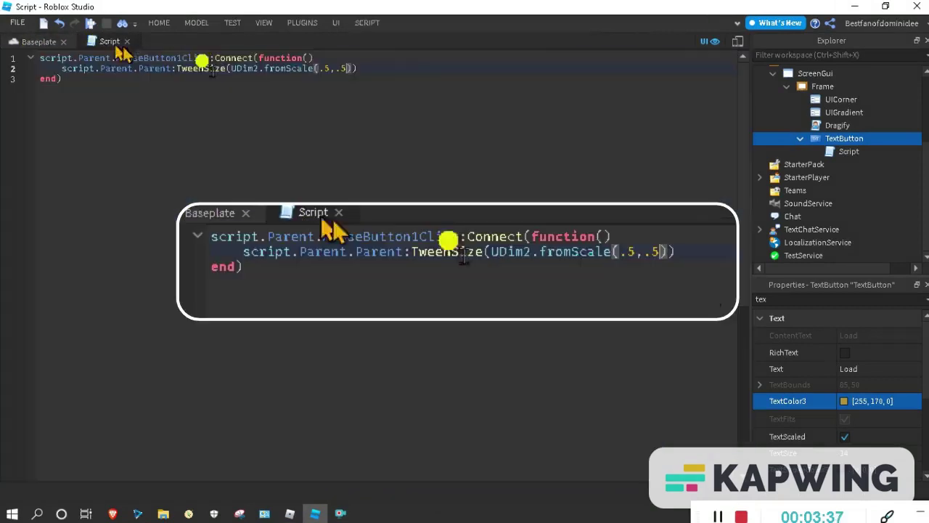
Begin a Position = UDim2.fromScale( line for the Frame, then select the Frame in the Baseplate view.
left_click(375, 69)
key("Return")
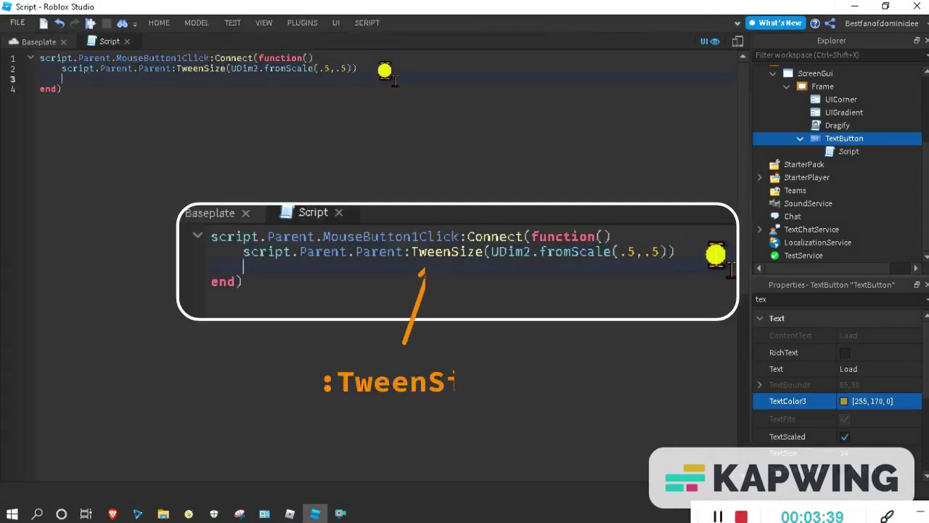
type("script.Parent.Parent.")
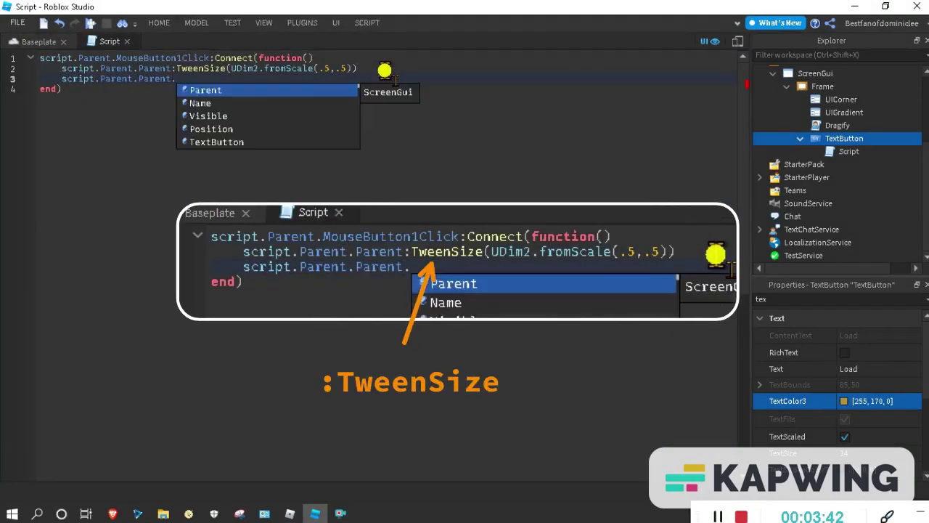
type("po")
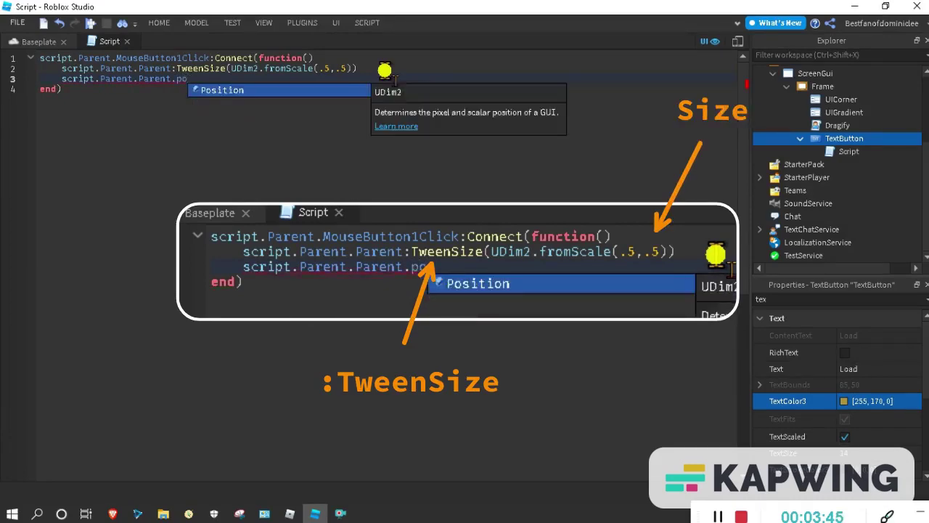
key("Tab")
type("= UDim2.")
key("Tab")
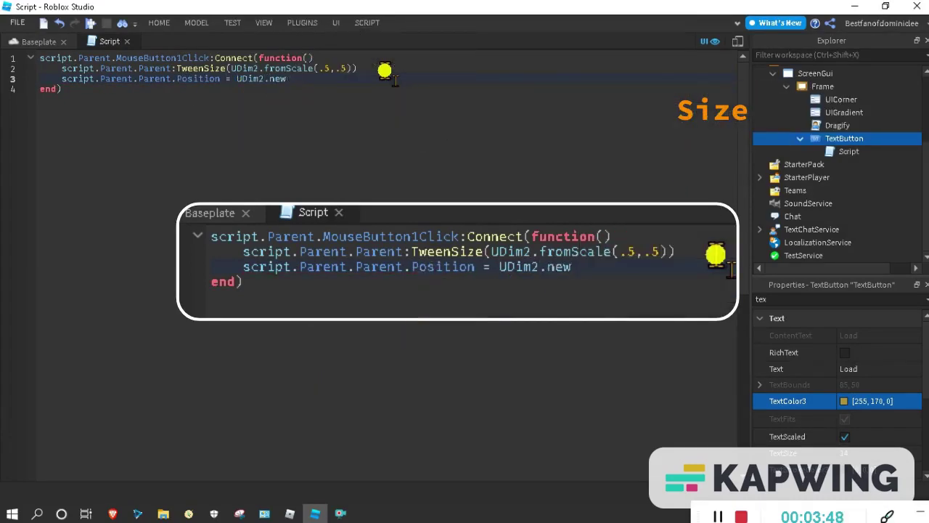
key("BackSpace")
key("BackSpace")
key("BackSpace")
type("fr")
key("Tab")
type("(")
left_click(39, 41)
left_click(522, 222)
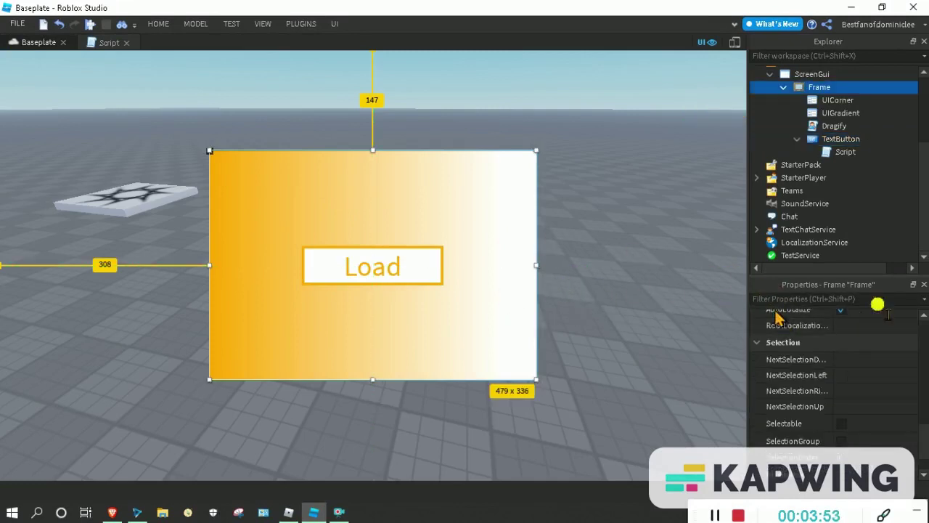
Read the Frame's Position via the 'po' filter and enter .281,0.234 into the script's fromScale().
left_click(859, 300)
type("po")
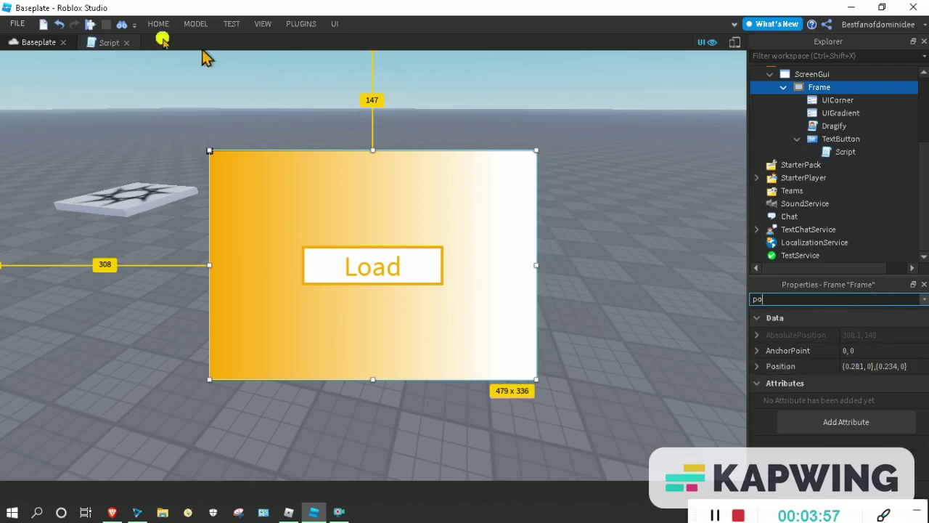
left_click(110, 42)
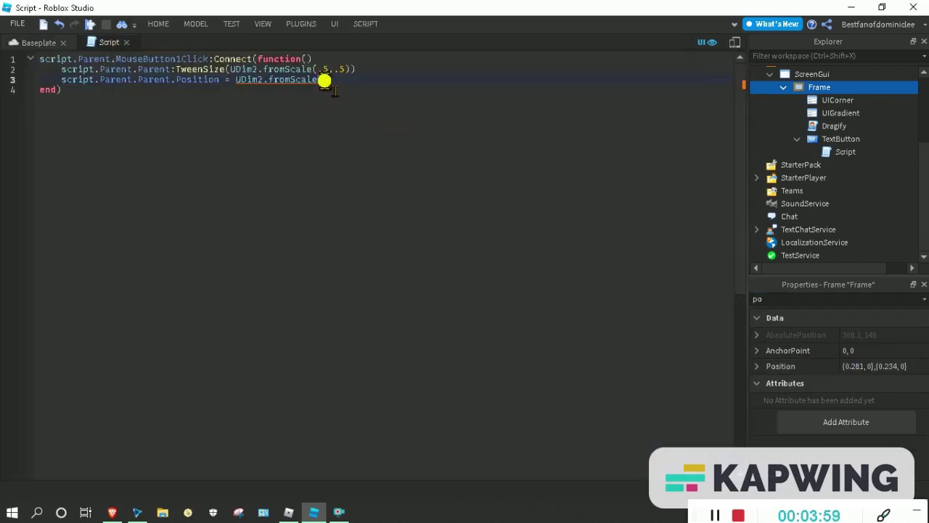
type(".")
type("281")
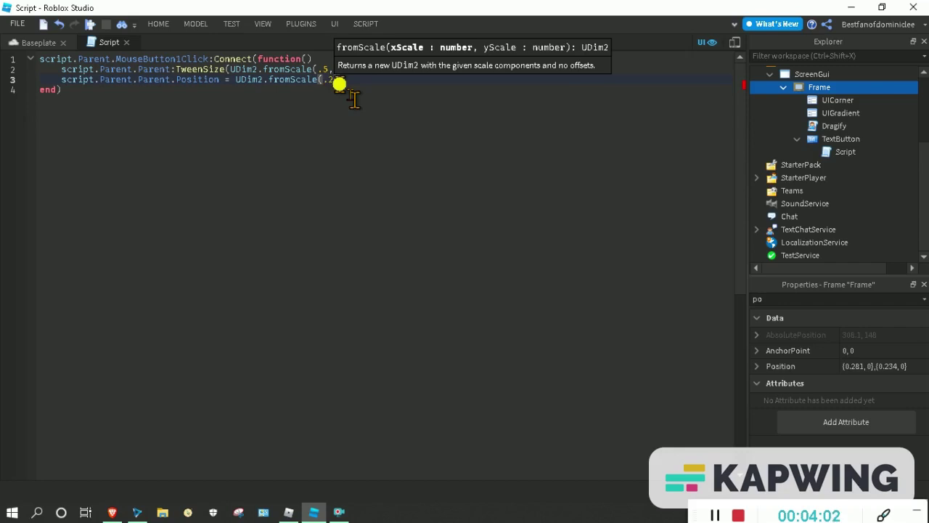
type(",")
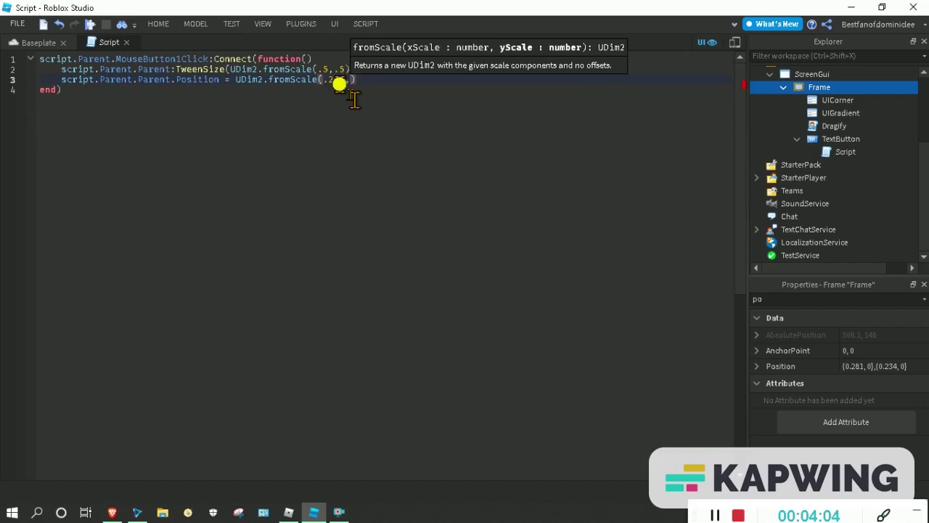
type("0.24")
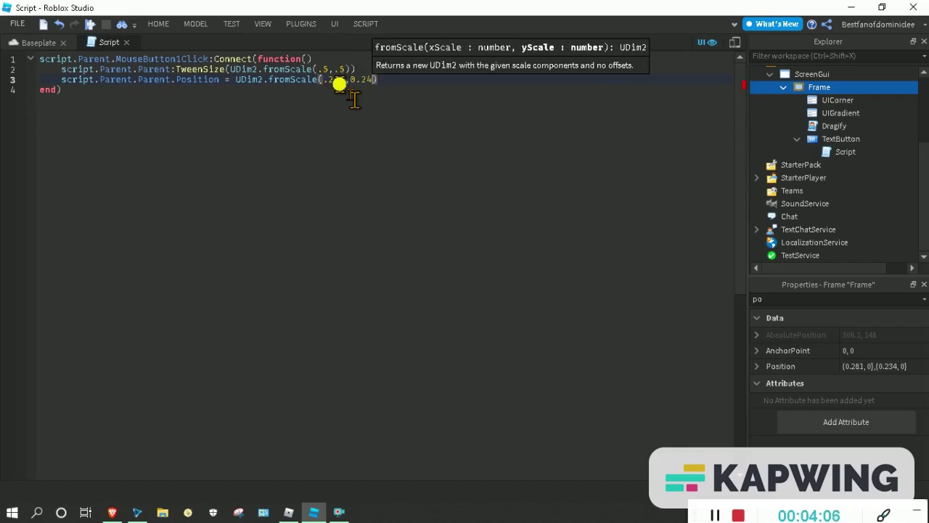
type("34")
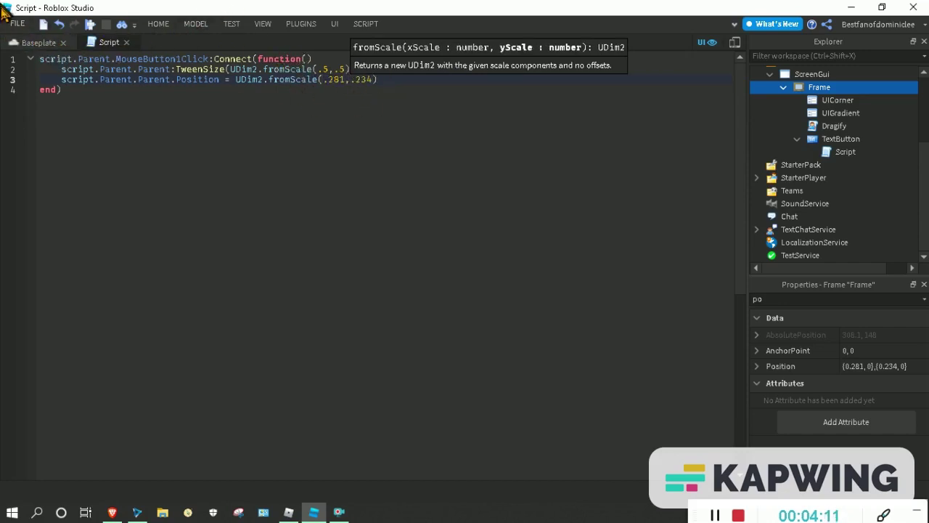
left_click(264, 97)
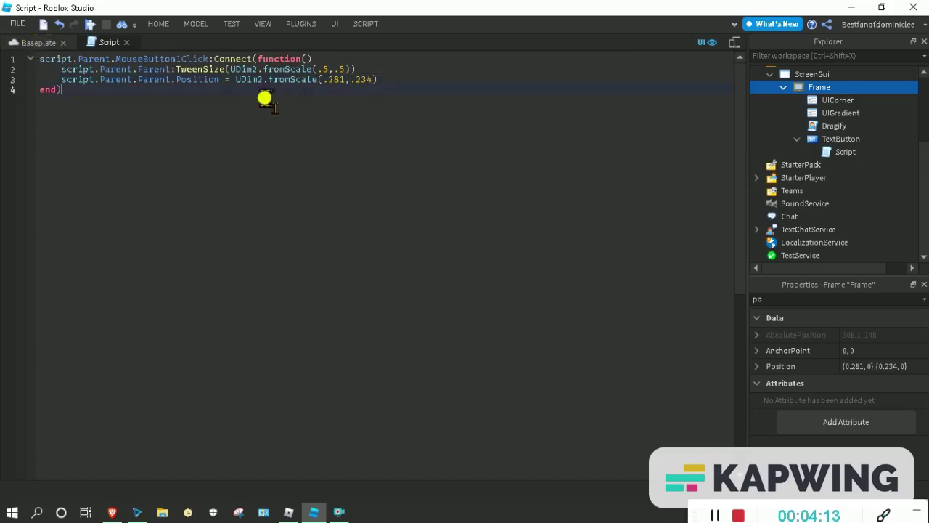
Return to the Baseplate scene and start a playtest showing the orange Load frame.
left_click(36, 43)
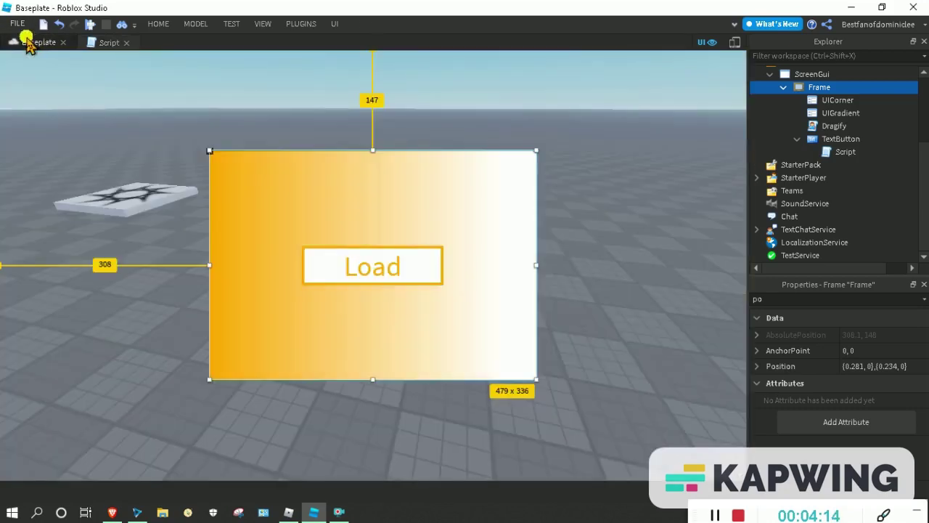
left_click(87, 24)
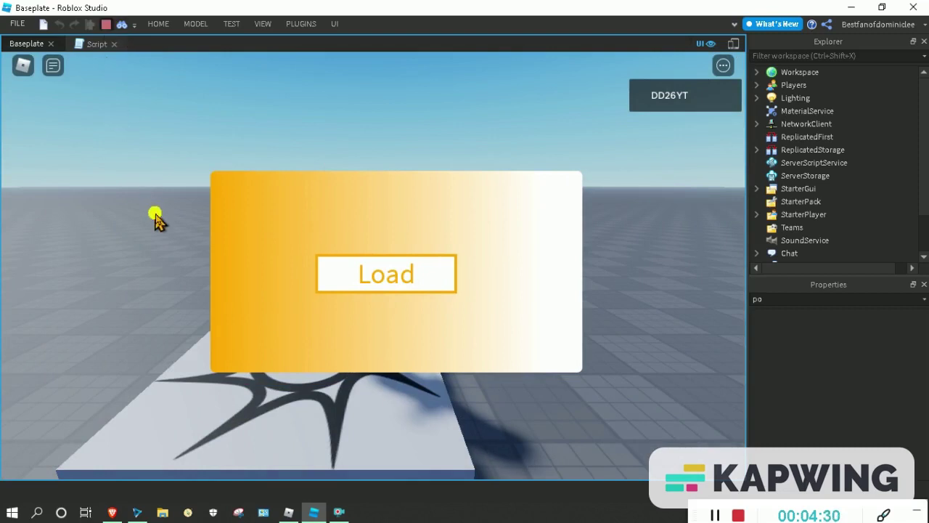
Stop the playtest, then select and collapse the ScreenGui holding the Load frame.
key("shift+F5")
left_click(98, 43)
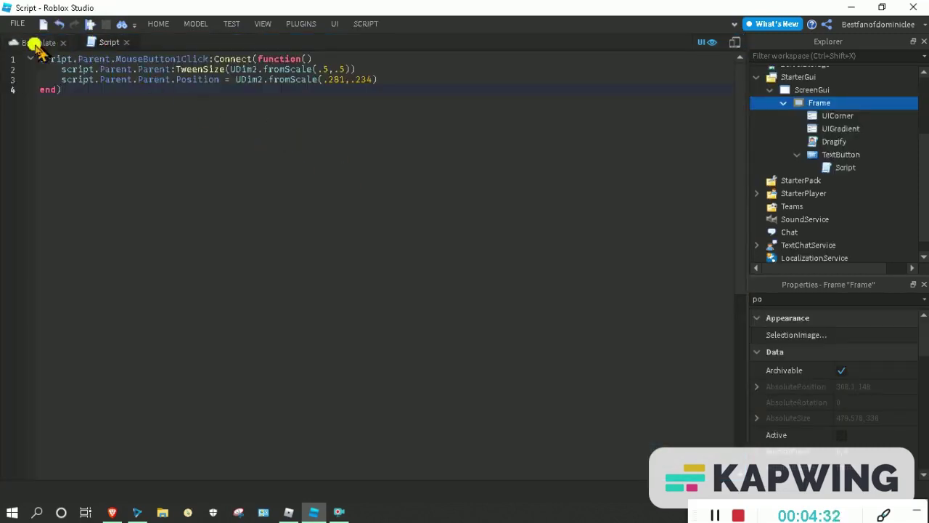
left_click(34, 43)
left_click(805, 90)
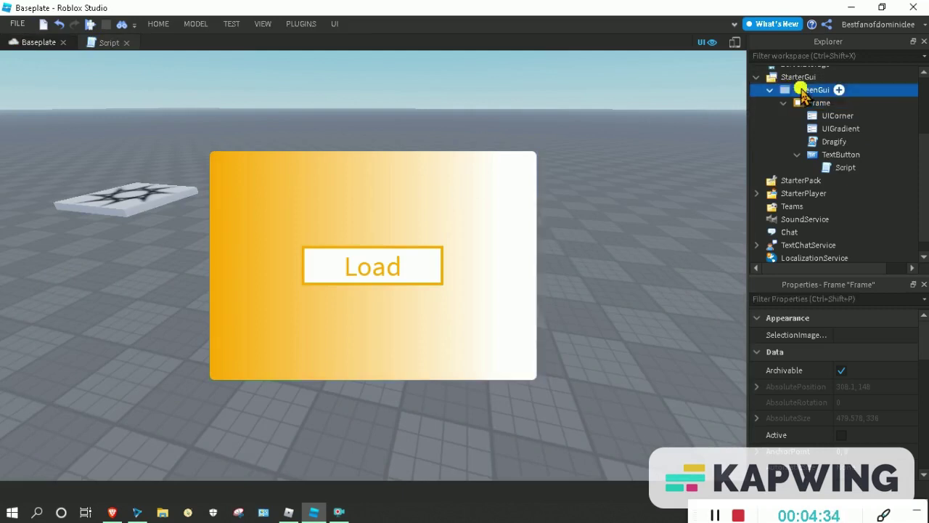
left_click(783, 102)
left_click(771, 140)
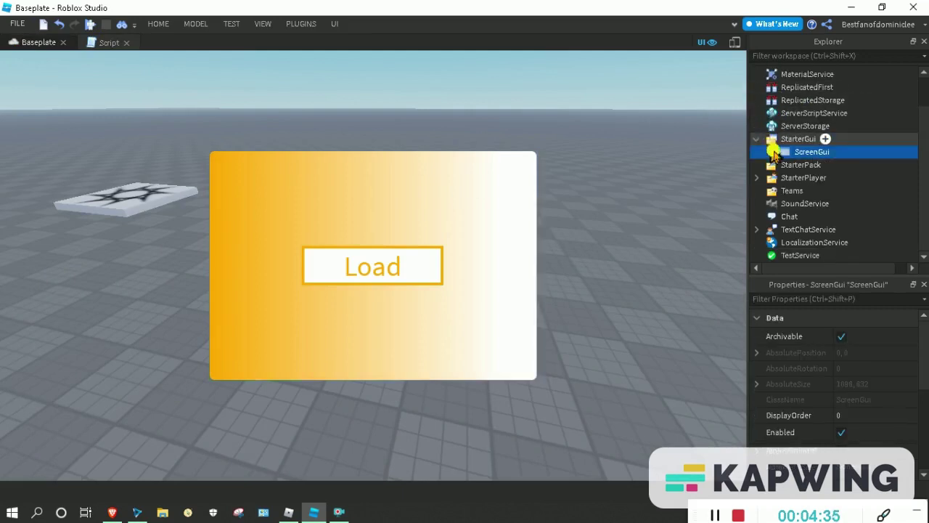
left_click(300, 24)
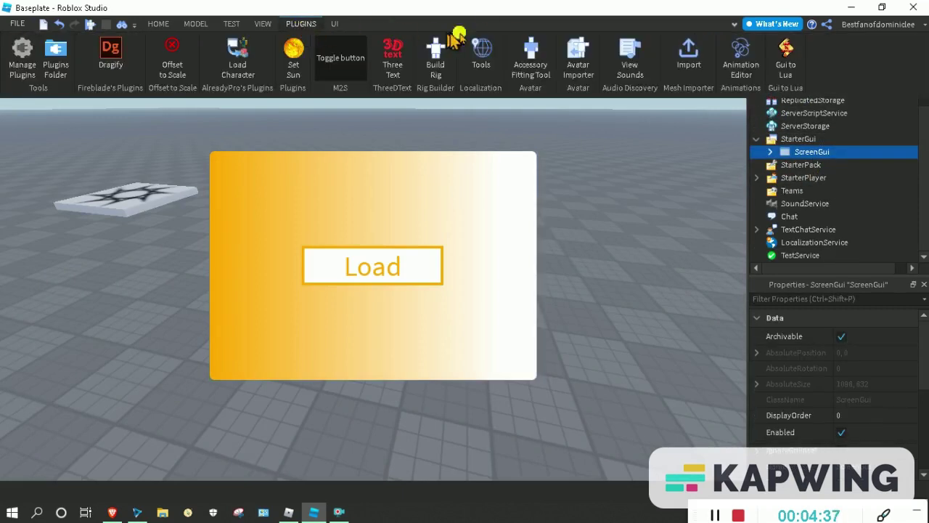
Run Gui to Lua on the ScreenGui without module scripts, generating the gui2lua #2 LocalScript.
left_click(790, 69)
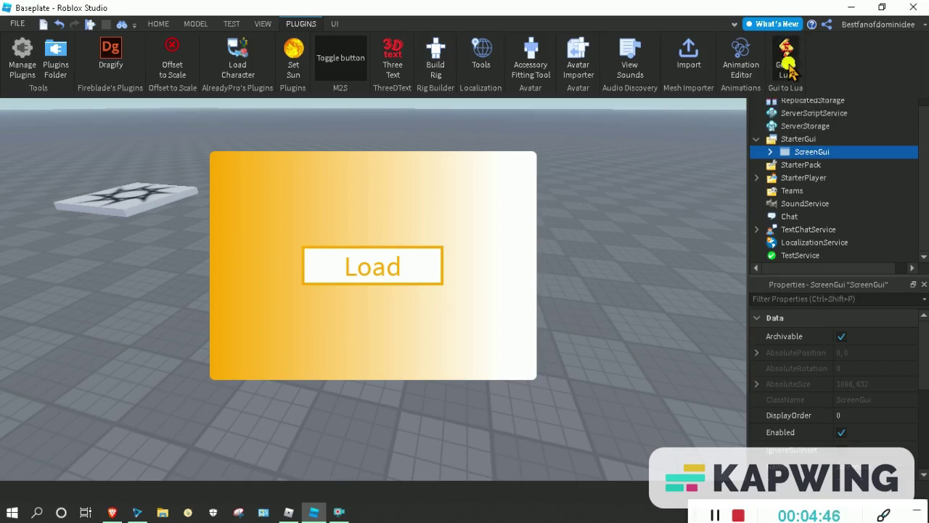
left_click(125, 112)
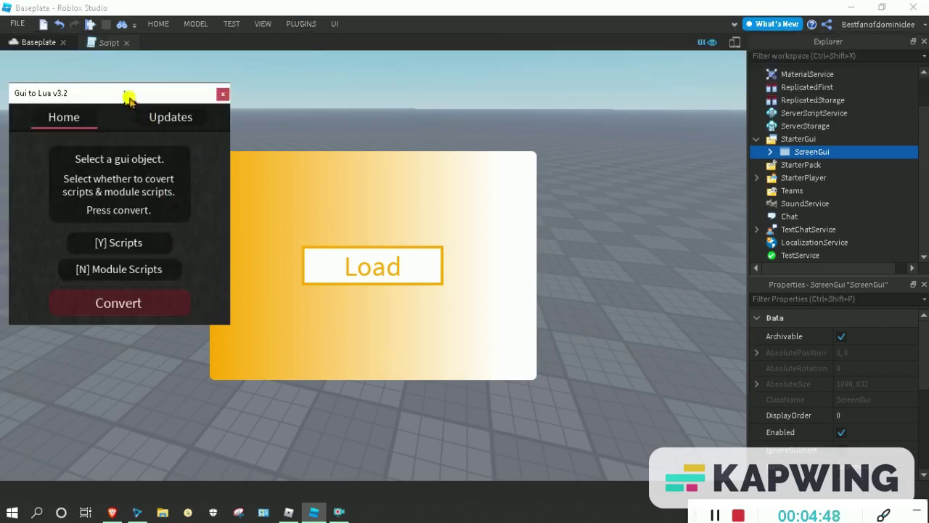
left_click_drag(128, 99, 155, 156)
left_click(156, 328)
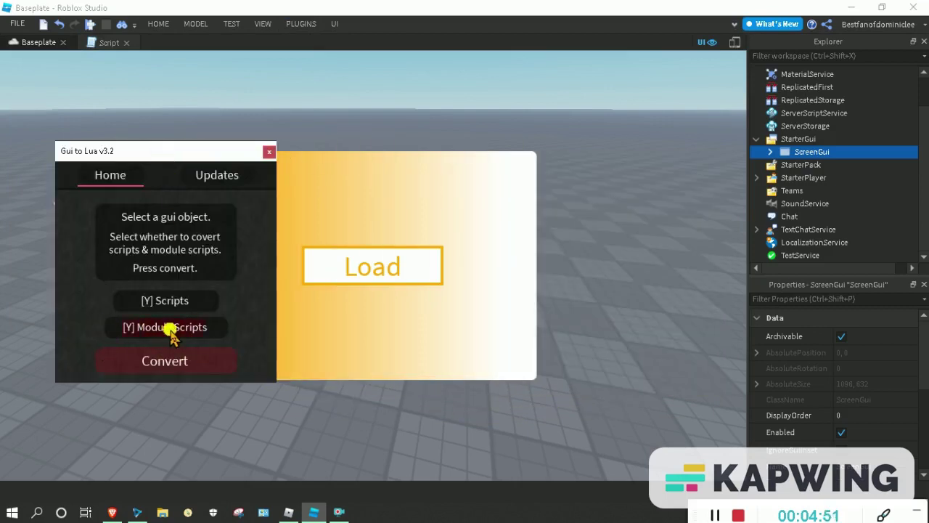
left_click(205, 175)
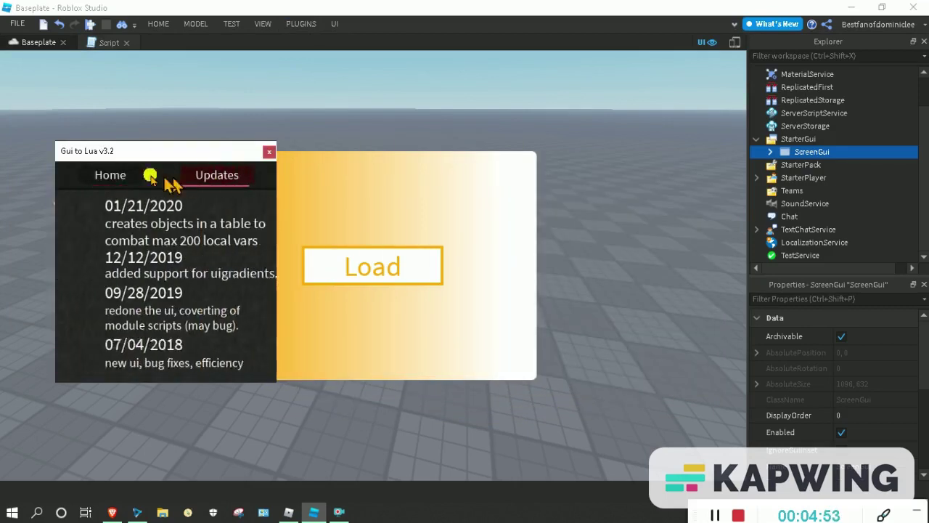
left_click(108, 175)
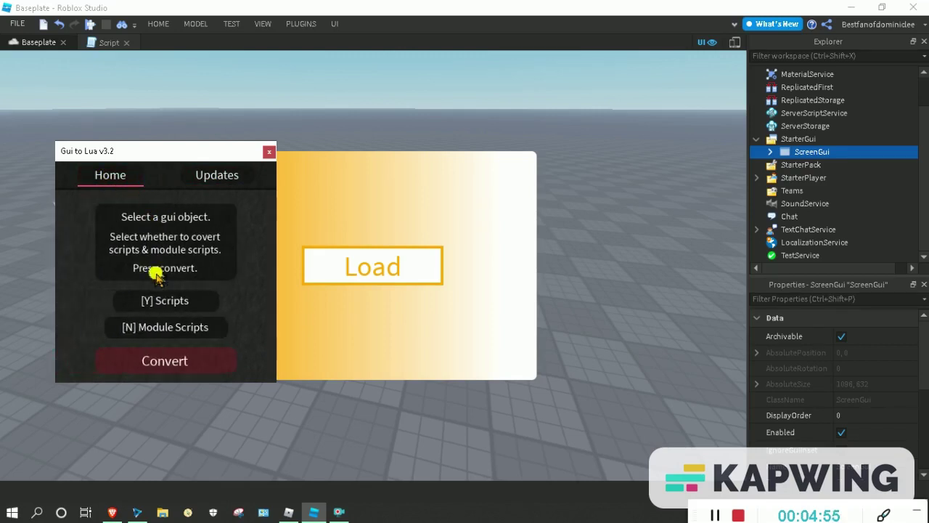
left_click_drag(204, 154, 153, 159)
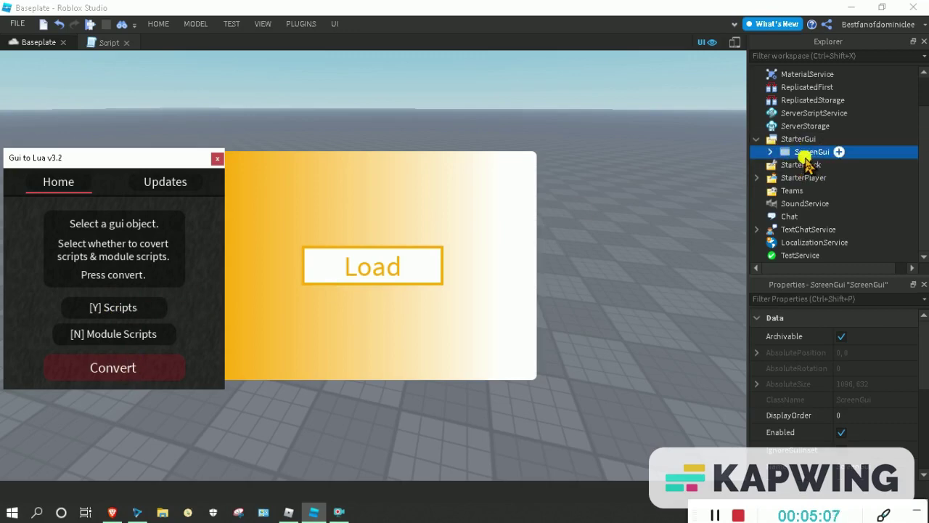
left_click(116, 372)
Select all of the generated gui2lua #2 code and copy it to the clipboard.
left_click(217, 158)
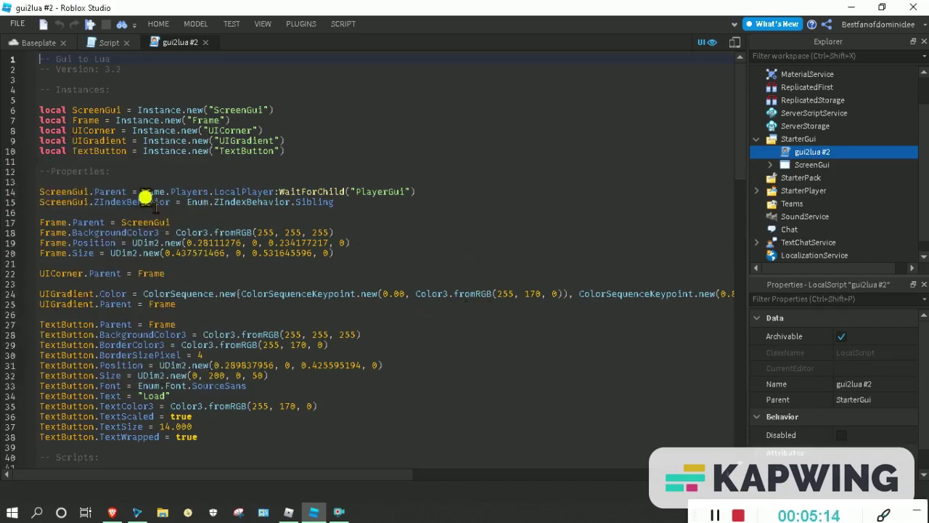
scroll(864, 167, "up", 2)
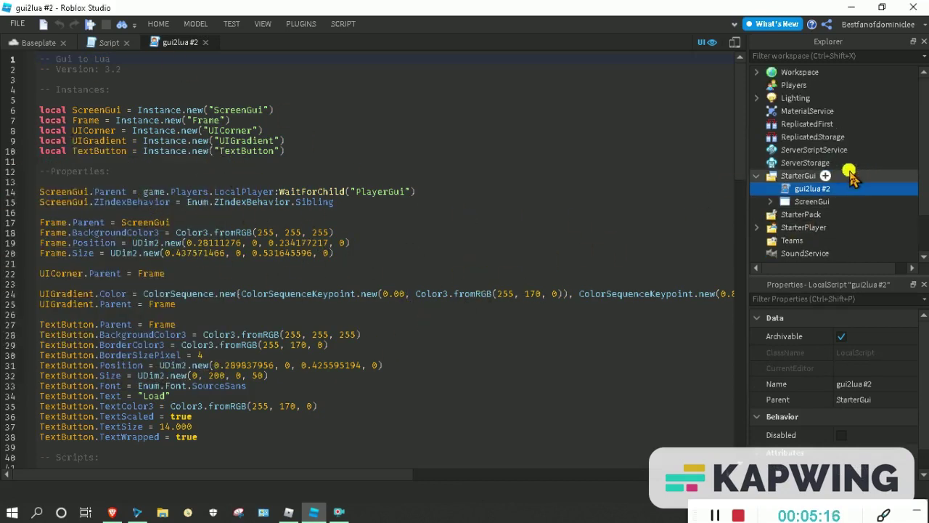
left_click(756, 72)
left_click(492, 204)
key("ctrl+a")
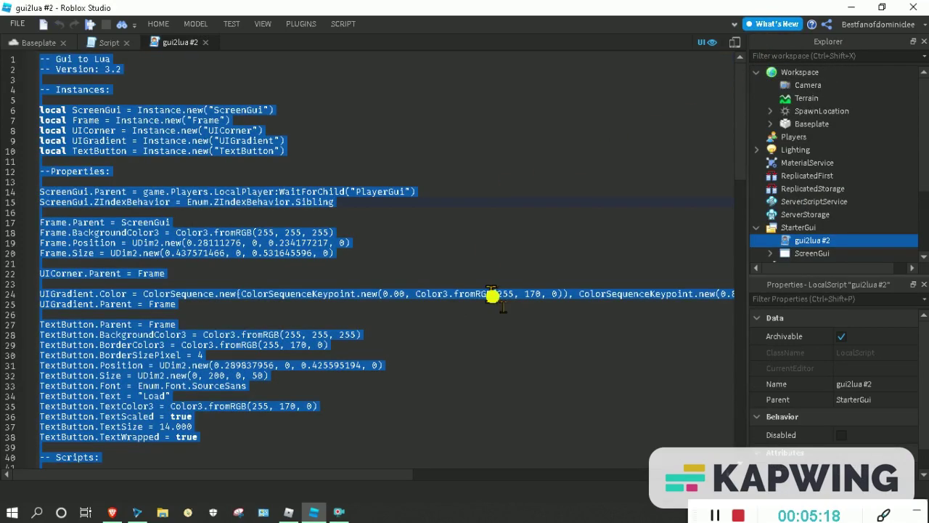
scroll(768, 203, "down", 2)
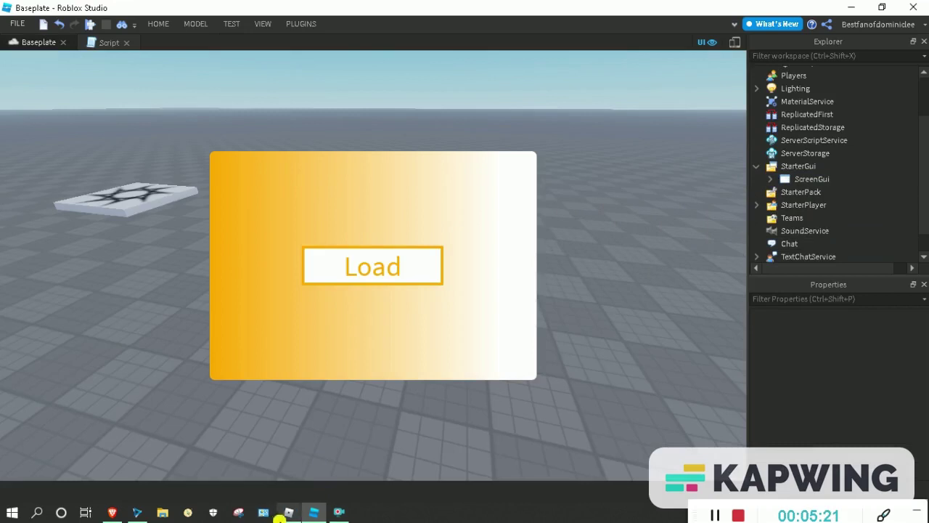
Bring up the Trigon executor over the live game and paste the copied code into its editor.
left_click(289, 512)
left_click(136, 512)
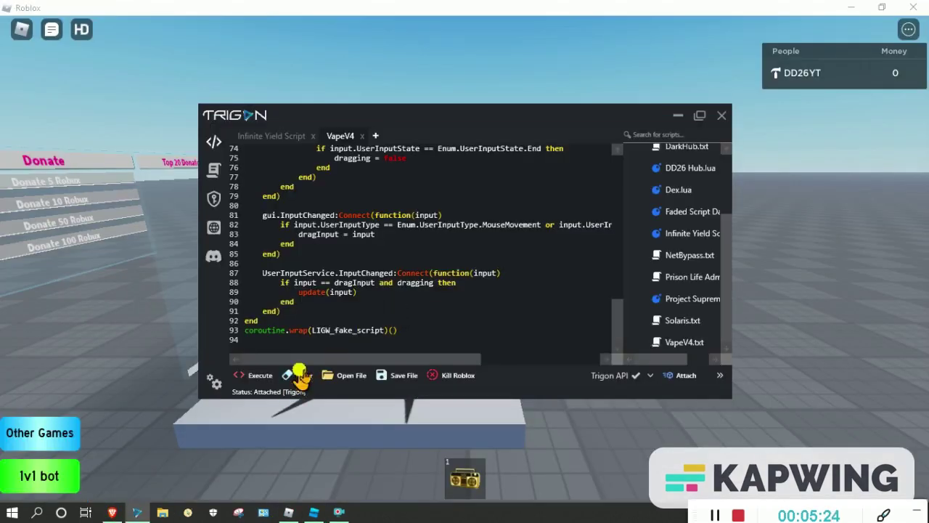
left_click(298, 375)
left_click(357, 280)
key("ctrl+v")
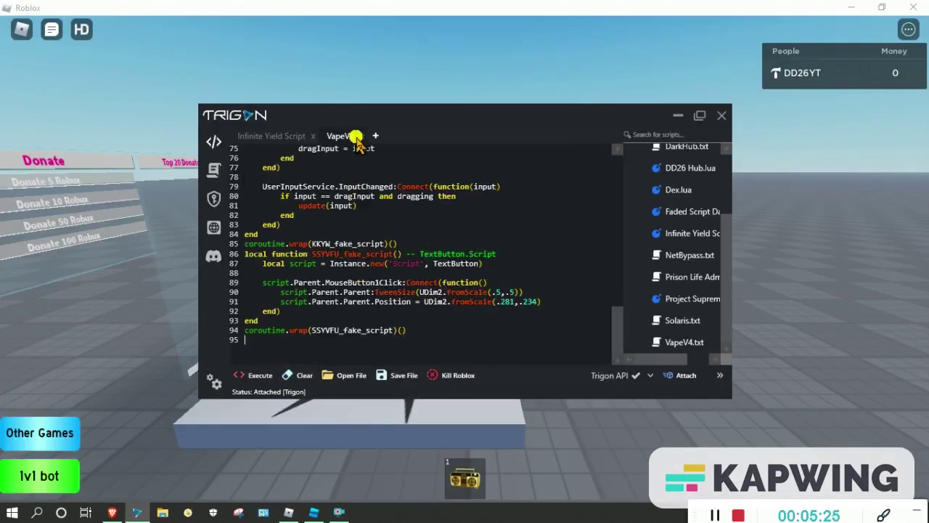
Close the VapeV4 tab and replace the Hello World template in a new Script 2 tab with the Gui to Lua code.
middle_click(339, 137)
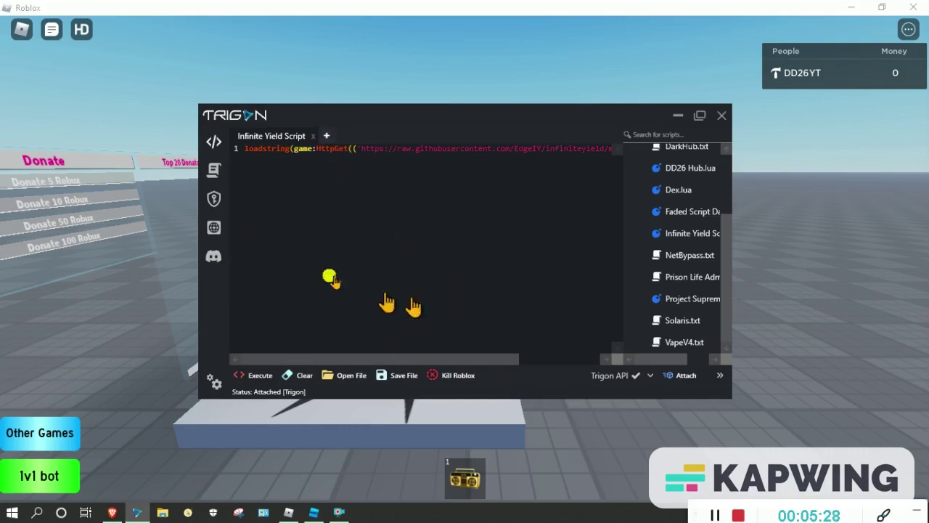
left_click(328, 136)
left_click_drag(405, 207, 65, 134)
key("ctrl+v")
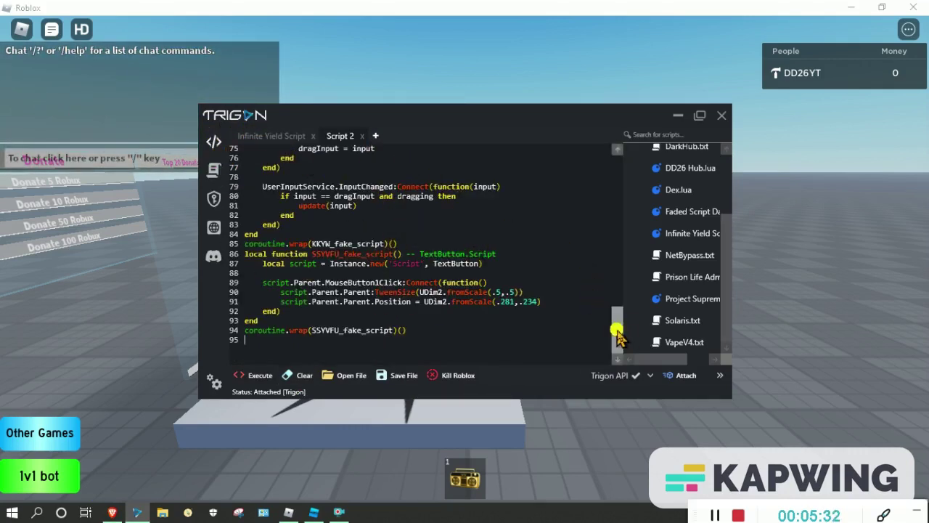
left_click_drag(622, 332, 596, 69)
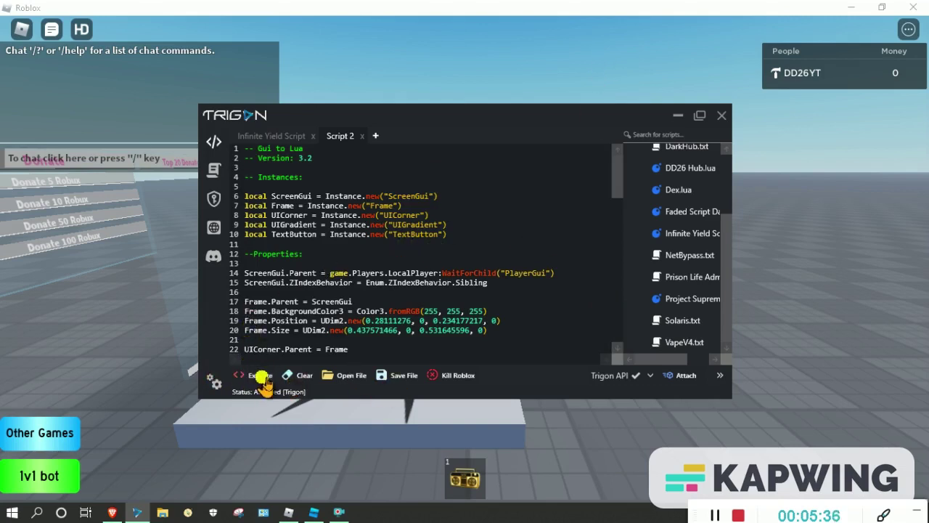
Execute the pasted GUI script so the orange Load frame appears in the live game.
left_click(678, 115)
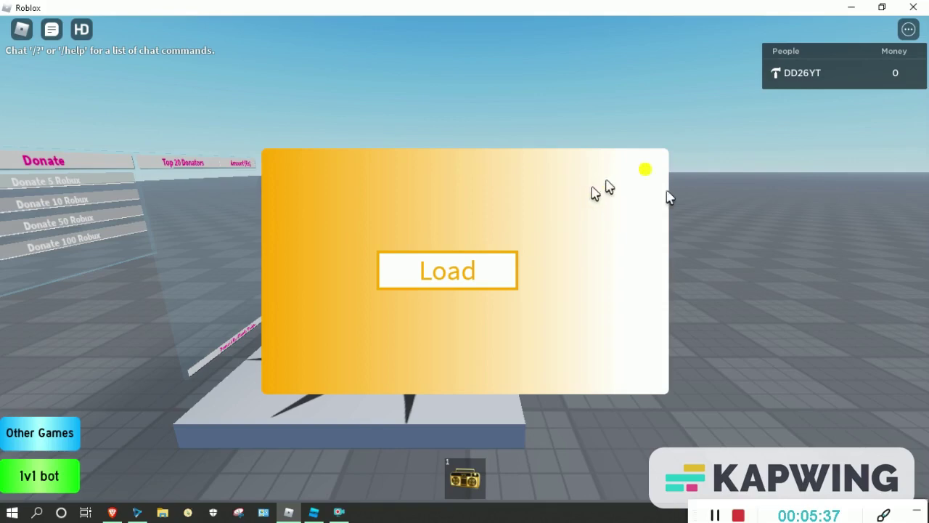
right_click_drag(602, 193, 509, 302)
left_click(314, 512)
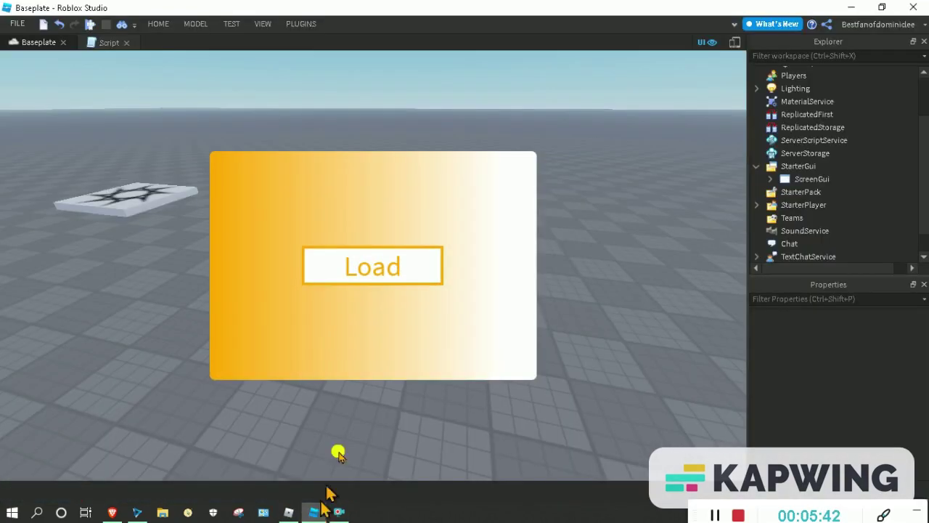
left_click(289, 512)
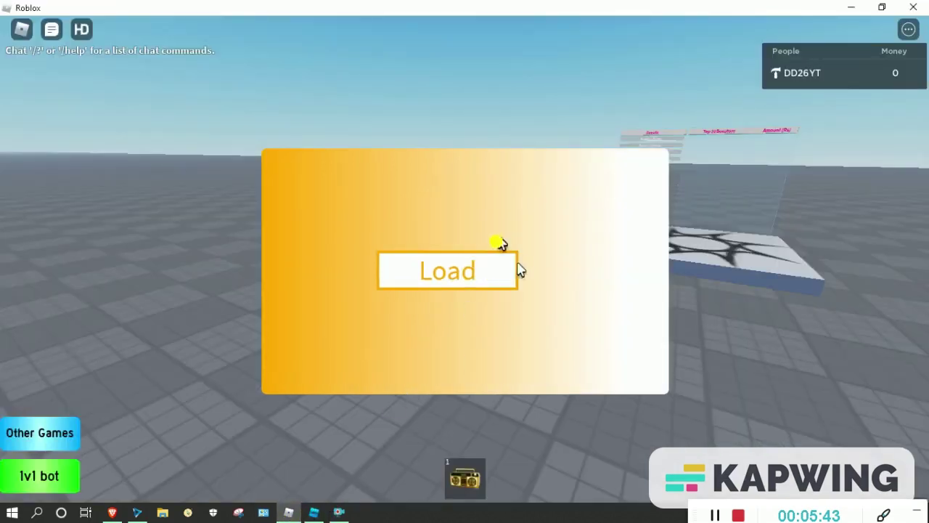
Press Load on the orange panel to make it widen.
right_click_drag(407, 214, 427, 269)
left_click(449, 288)
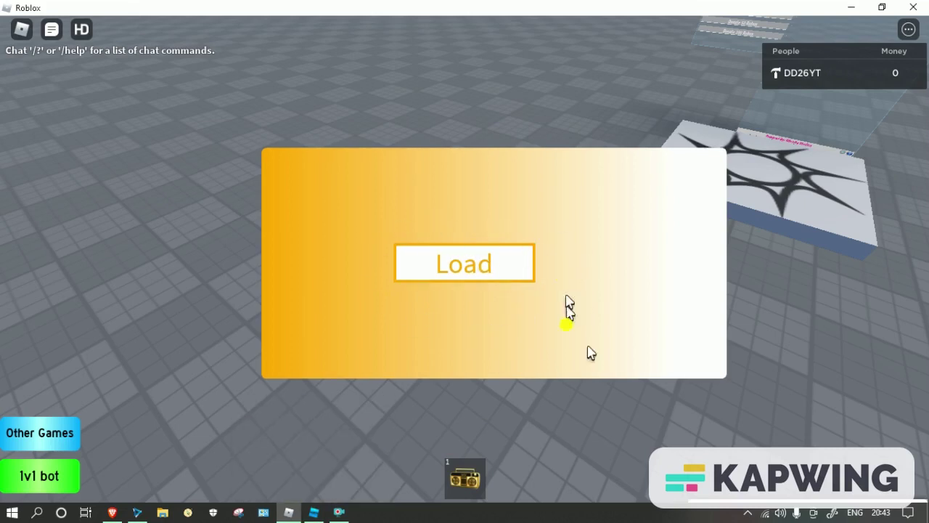
left_click(339, 512)
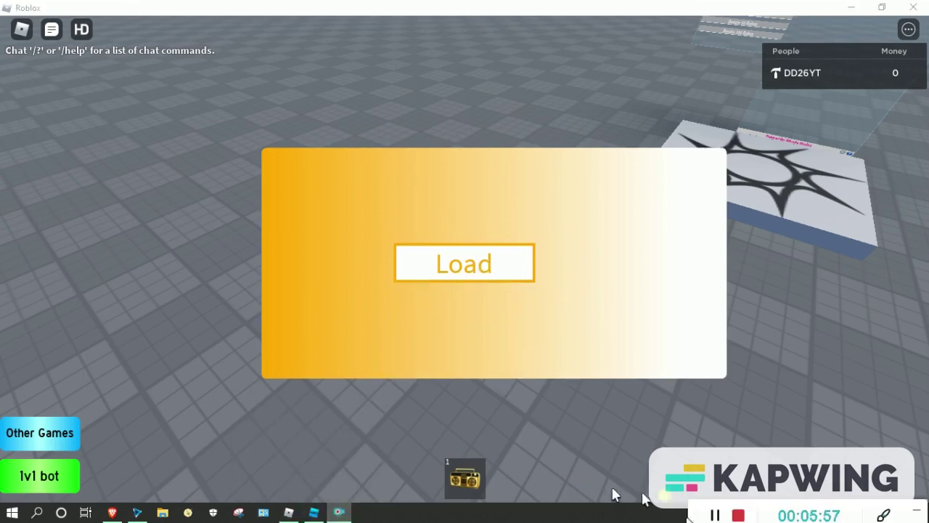